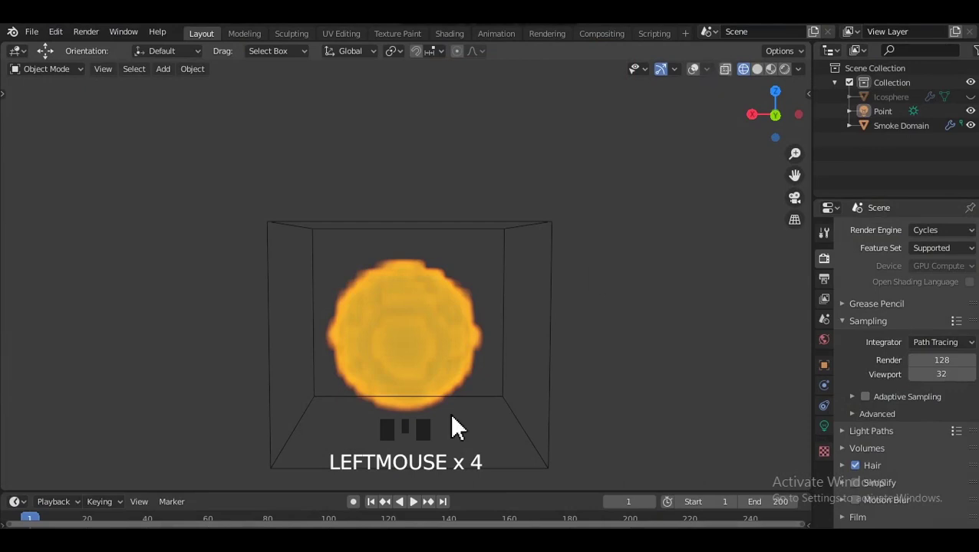
# - Play the fire simulation from the first frame and hide the viewport gizmos
pyautogui.doubleClick(370, 502)
pyautogui.click(412, 501)
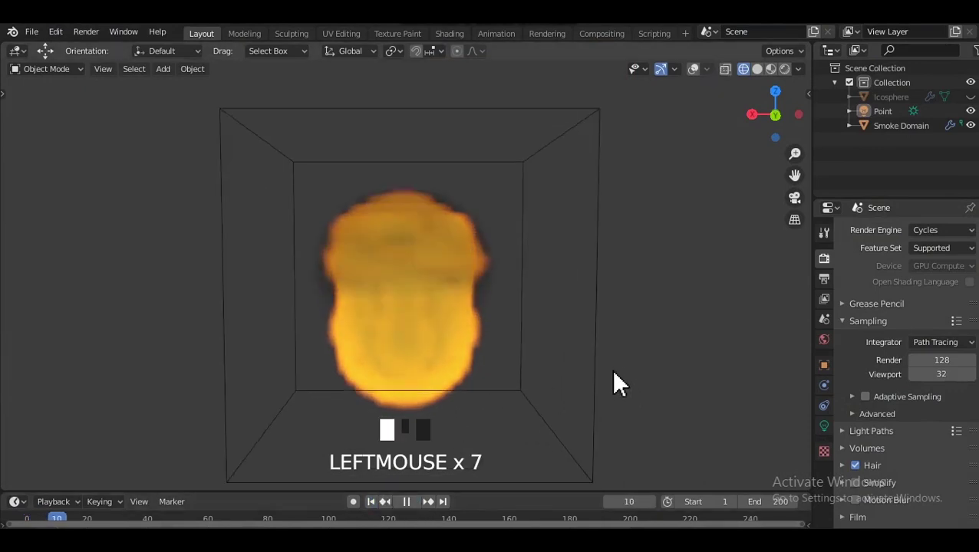
pyautogui.moveTo(479, 271); pyautogui.dragTo(494, 206, button='middle')
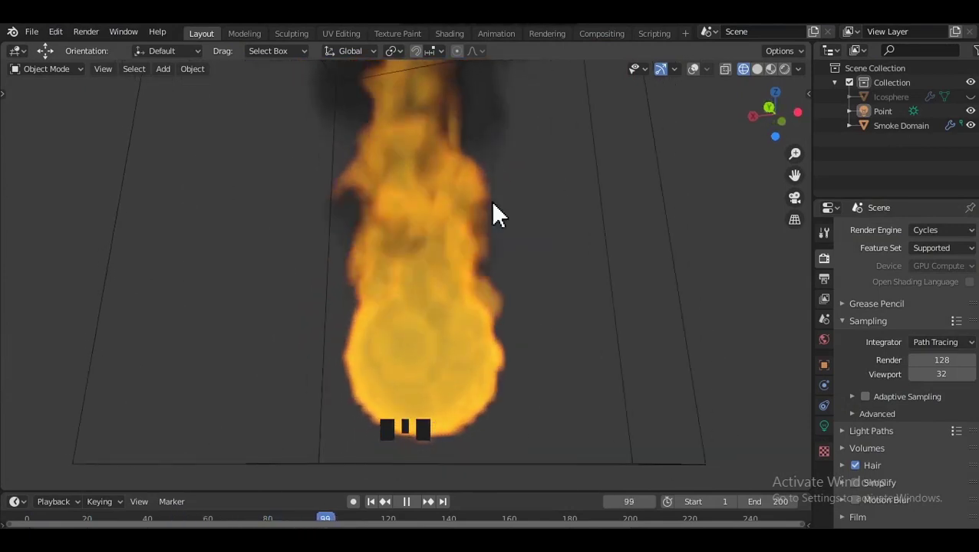
pyautogui.click(660, 69)
pyautogui.moveTo(461, 236); pyautogui.dragTo(505, 236, button='middle')
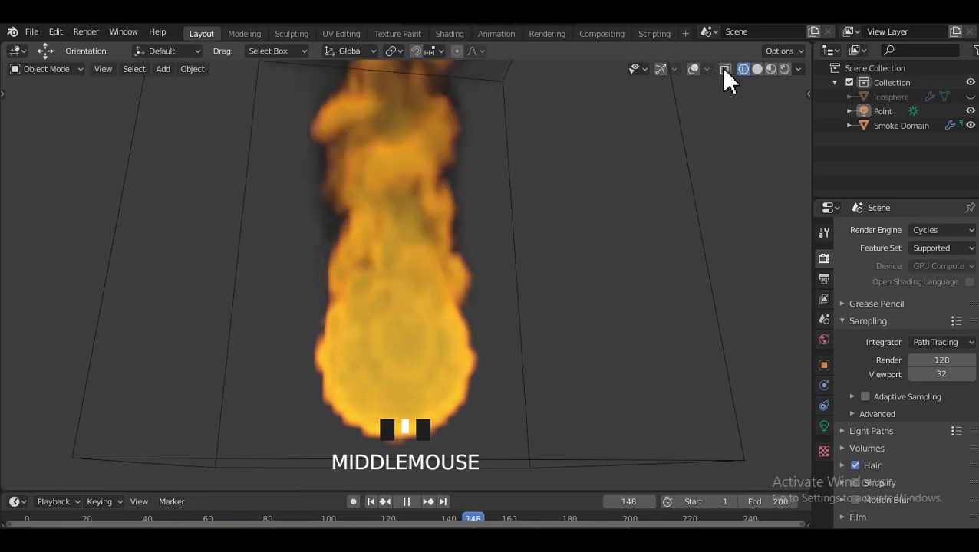
# - Examine the flame in solid shading from several angles while playing and pausing the simulation
pyautogui.click(756, 69)
pyautogui.keyDown('shift'); pyautogui.moveTo(524, 238); pyautogui.dragTo(364, 290, button='middle'); pyautogui.keyUp('shift')
pyautogui.scroll(2, 509, 294)
pyautogui.press('space')
pyautogui.scroll(-2, 477, 263)
pyautogui.scroll(-2, 430, 265)
pyautogui.moveTo(429, 265); pyautogui.dragTo(482, 280, button='middle')
pyautogui.scroll(1, 448, 284)
pyautogui.press('space')
pyautogui.moveTo(472, 323); pyautogui.dragTo(471, 318, button='middle')
pyautogui.press('space')
pyautogui.moveTo(409, 287); pyautogui.dragTo(435, 287, button='middle')
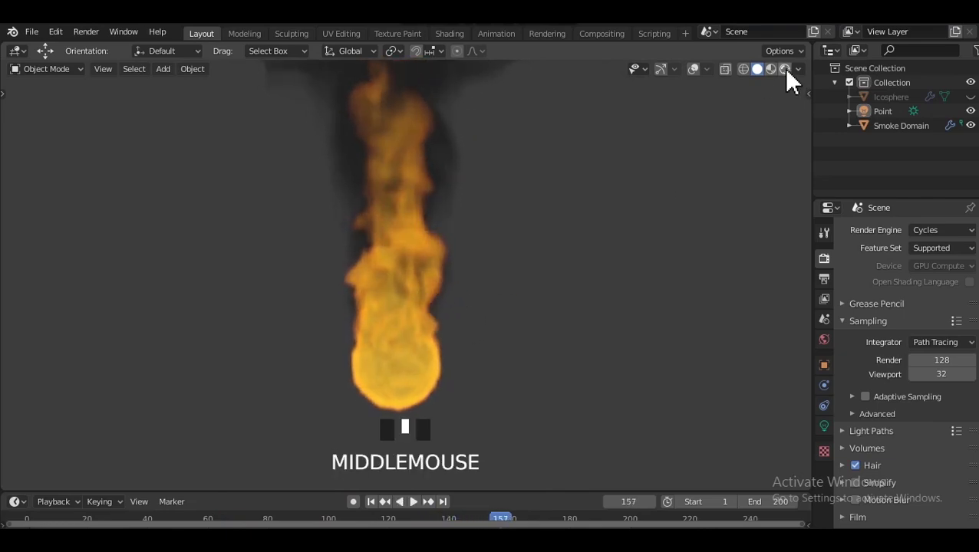
# - Preview the fire simulation in rendered shading, playing and pausing it
pyautogui.click(785, 70)
pyautogui.moveTo(498, 191)
pyautogui.mouseDown(button='middle')
pyautogui.moveTo(474, 339)
pyautogui.moveTo(362, 326)
pyautogui.moveTo(430, 306)
pyautogui.mouseUp(button='middle')
pyautogui.press('space')
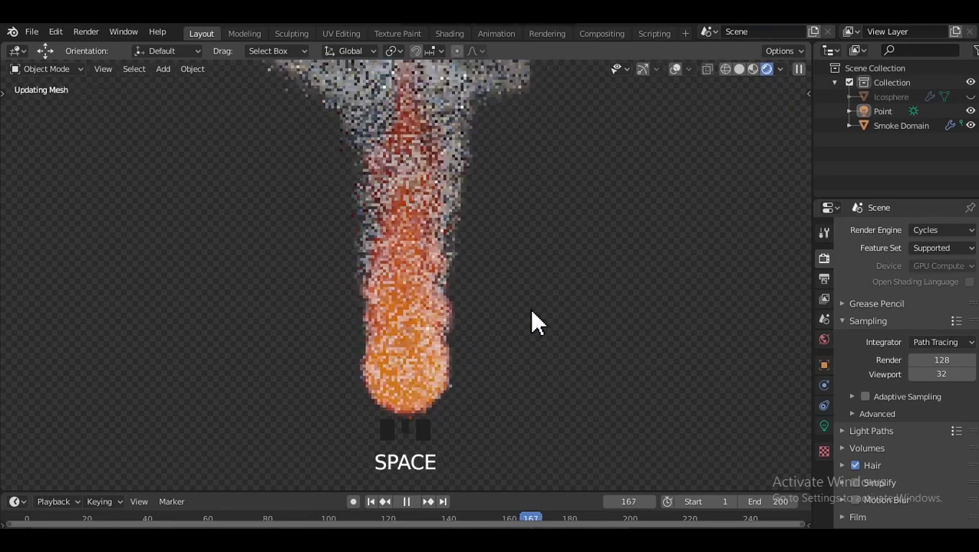
pyautogui.press('space')
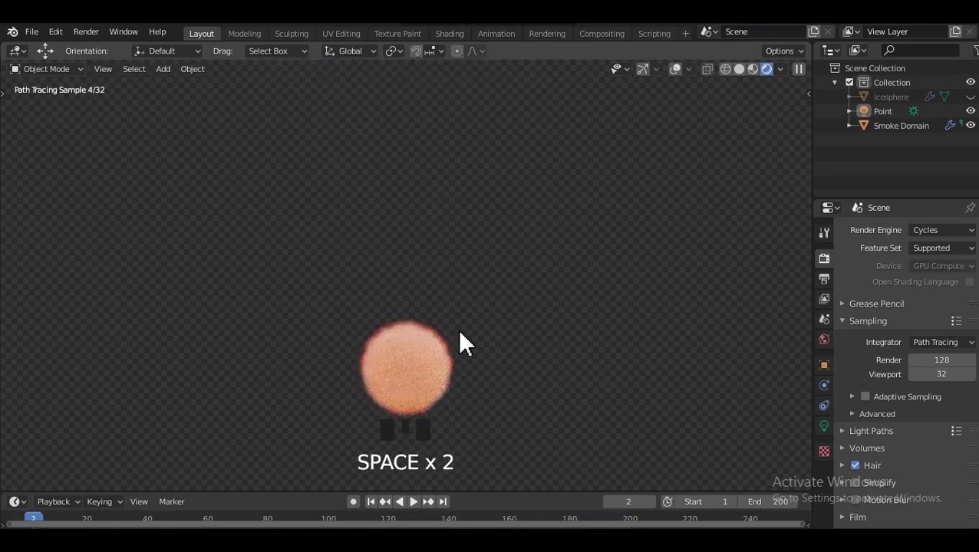
pyautogui.press('space')
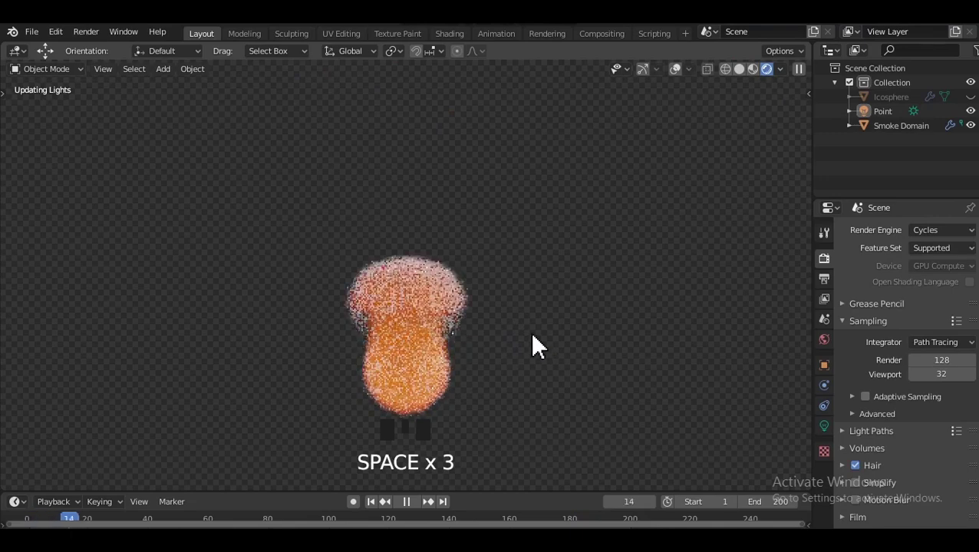
pyautogui.press('space')
# - Return to solid shading and examine the flame and smoke from above and from the side during playback
pyautogui.click(753, 69)
pyautogui.moveTo(579, 178)
pyautogui.mouseDown(button='middle')
pyautogui.moveTo(529, 173)
pyautogui.moveTo(551, 273)
pyautogui.moveTo(621, 262)
pyautogui.mouseUp(button='middle')
pyautogui.click(756, 68)
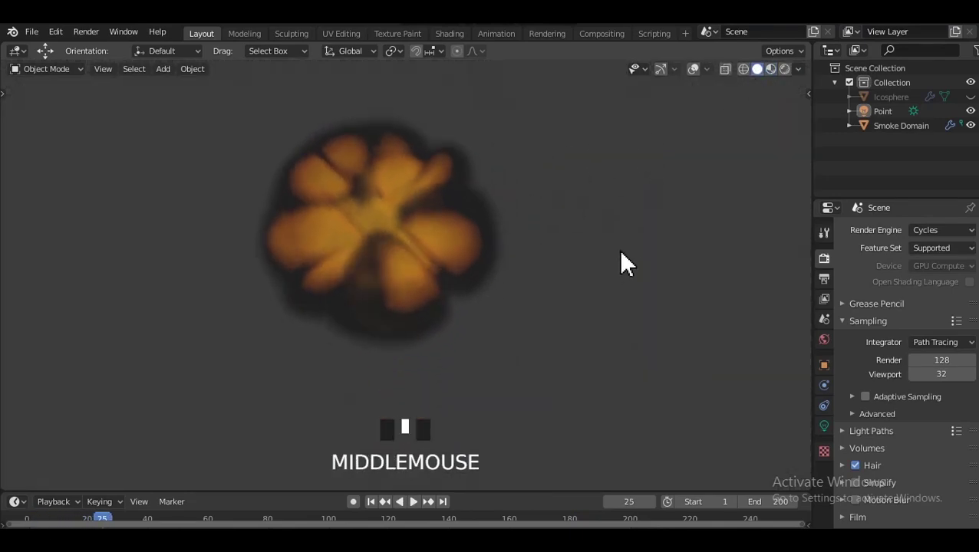
pyautogui.press('space')
pyautogui.press('space')
pyautogui.moveTo(562, 274); pyautogui.dragTo(492, 153, button='middle')
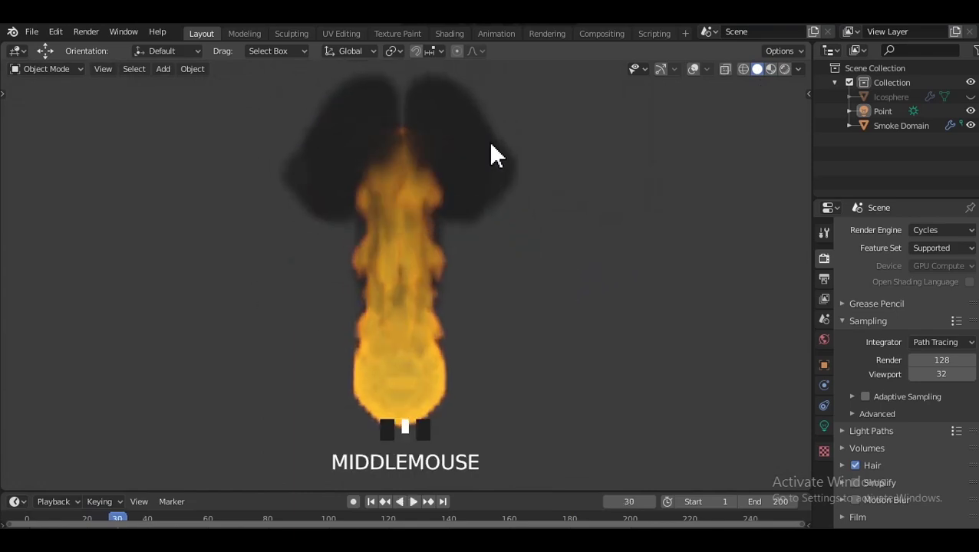
pyautogui.scroll(3, 474, 225)
pyautogui.moveTo(474, 225); pyautogui.dragTo(495, 197, button='middle')
pyautogui.press('space')
pyautogui.moveTo(522, 251); pyautogui.dragTo(504, 303, button='middle')
pyautogui.scroll(-2, 449, 246)
pyautogui.scroll(3, 487, 242)
pyautogui.press('space')
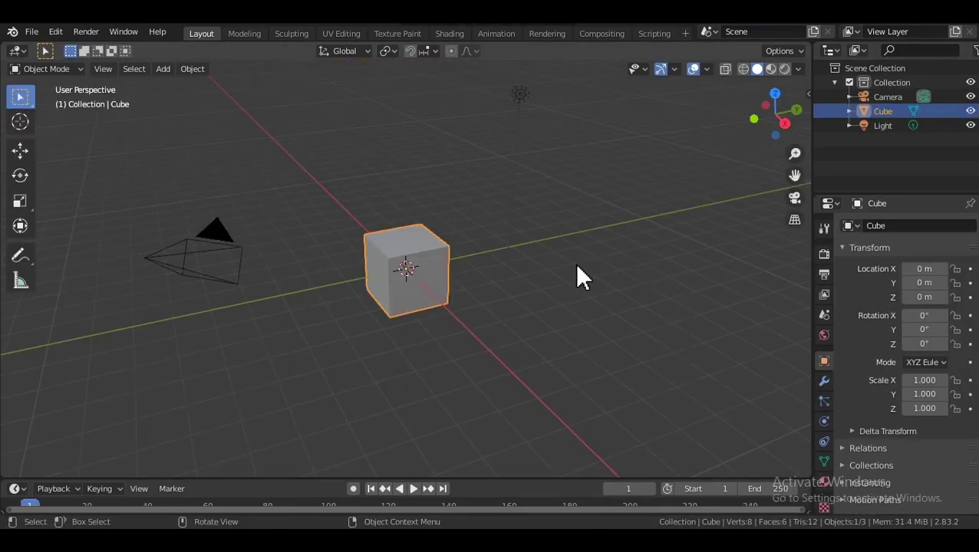
# - Delete all default objects from the new scene
pyautogui.moveTo(574, 263); pyautogui.dragTo(546, 258, button='middle')
pyautogui.click(551, 263)
pyautogui.press('a')
pyautogui.press('x')
pyautogui.click(551, 258)
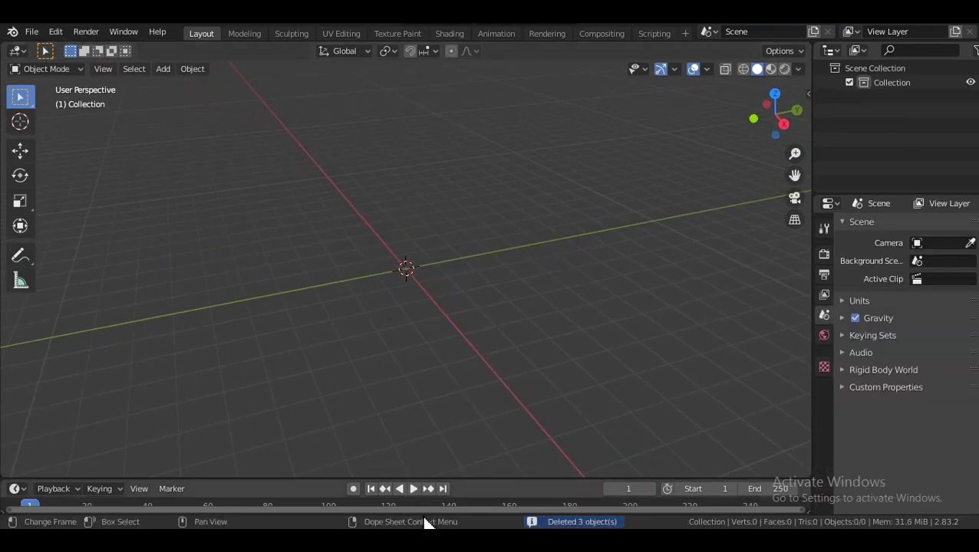
# - Hide the status bar and start the Shortcut VUr display with its dock set to Center
pyautogui.moveTo(423, 514); pyautogui.dragTo(421, 519)
pyautogui.press('n')
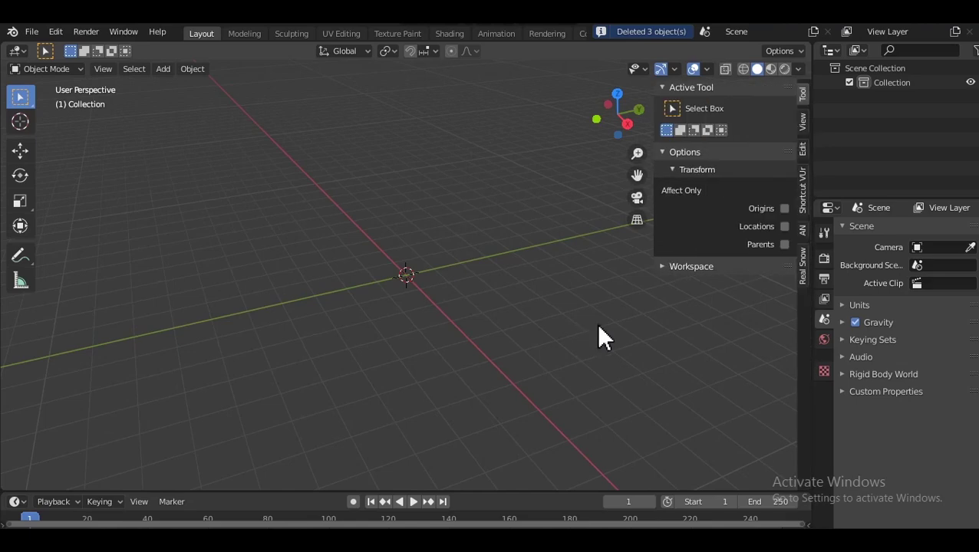
pyautogui.click(801, 192)
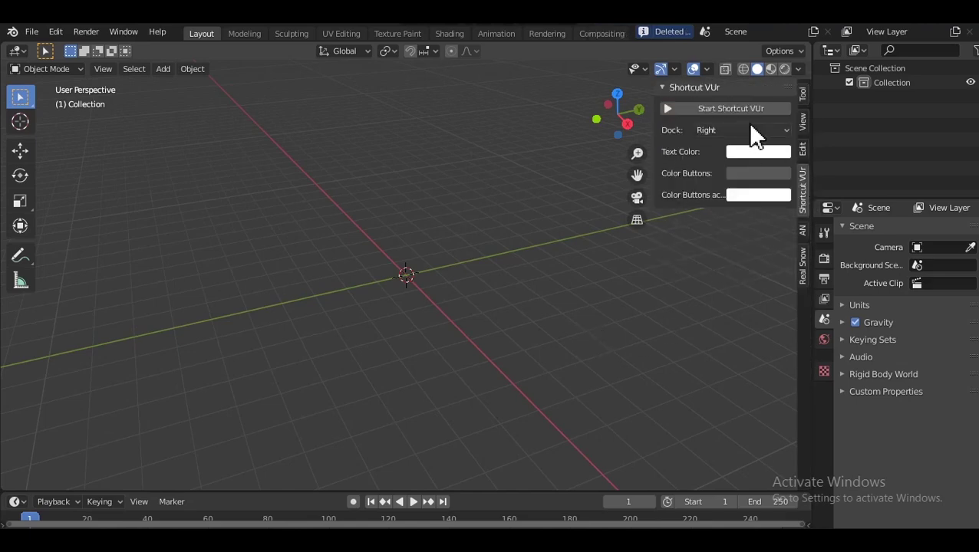
pyautogui.click(748, 131)
pyautogui.click(728, 182)
pyautogui.click(718, 107)
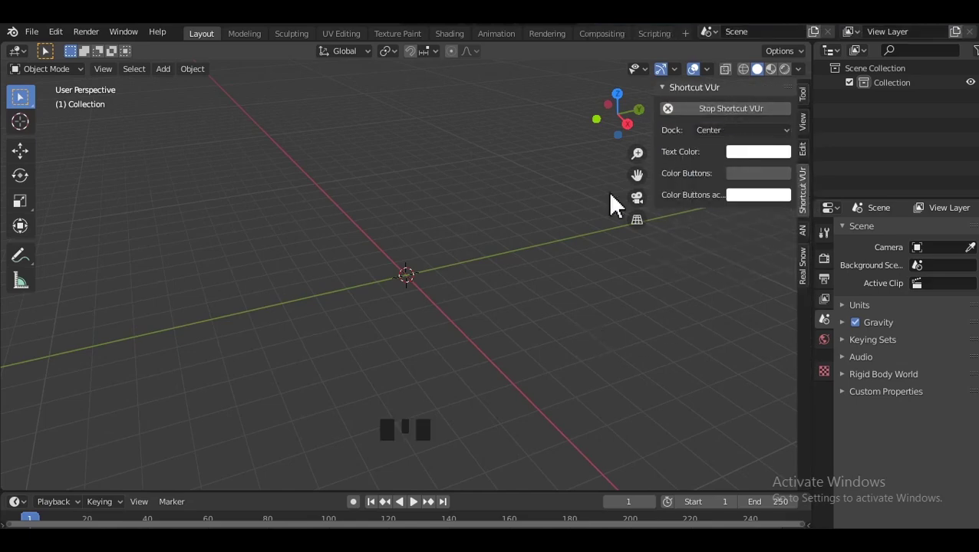
pyautogui.press('n')
# - Add an Ico Sphere mesh at the world origin
pyautogui.moveTo(378, 238); pyautogui.dragTo(340, 190)
pyautogui.click(330, 193)
pyautogui.hotkey('shift', 'a')
pyautogui.moveTo(332, 188)
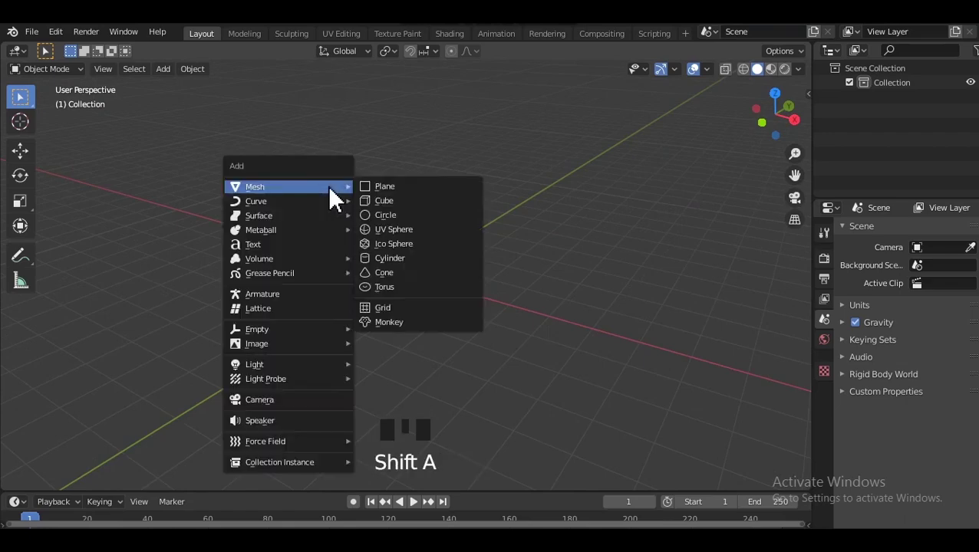
pyautogui.click(395, 243)
pyautogui.scroll(2, 457, 253)
pyautogui.moveTo(454, 248); pyautogui.dragTo(500, 263, button='middle')
pyautogui.click(479, 266)
pyautogui.click(403, 269)
pyautogui.moveTo(401, 269); pyautogui.dragTo(265, 145, button='middle')
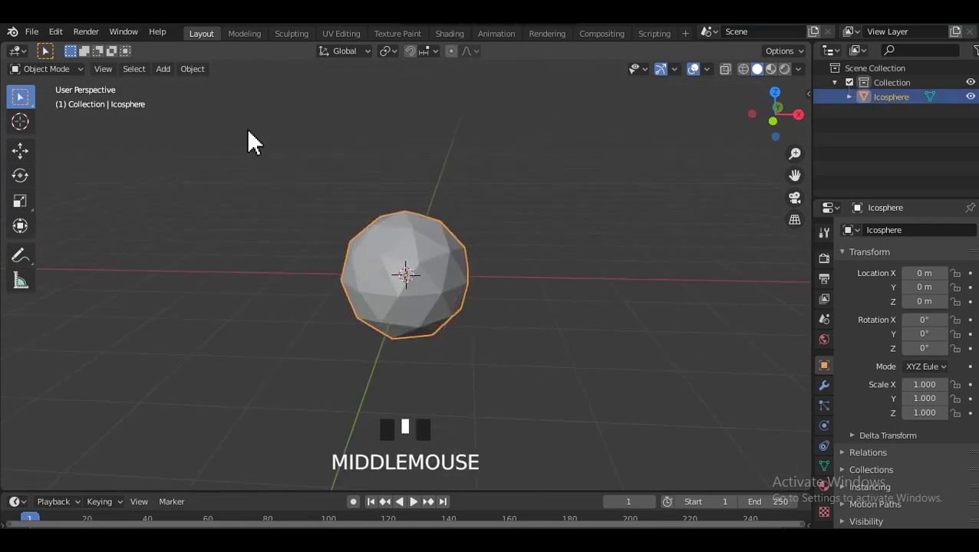
# - Apply the Quick Smoke effect to the icosphere and view the smoke domain from the side
pyautogui.click(203, 69)
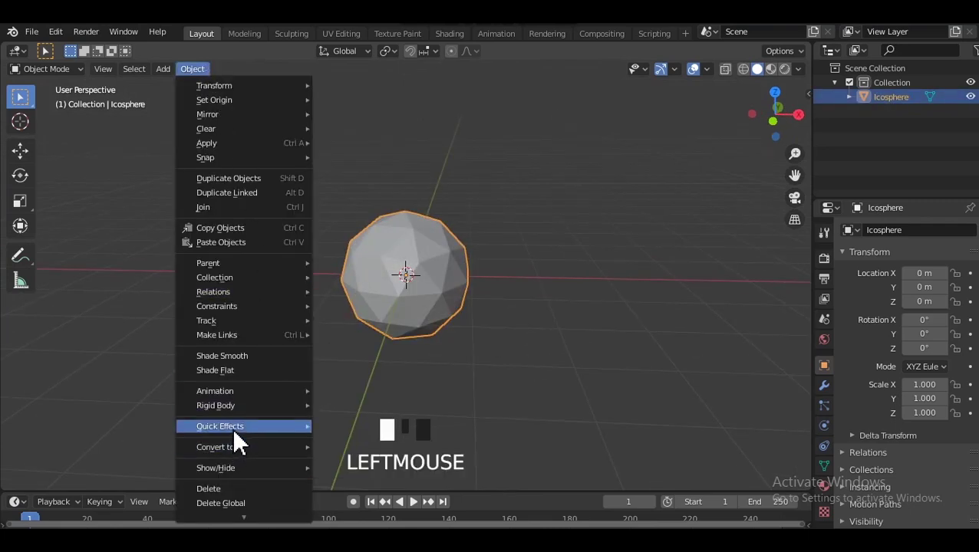
pyautogui.moveTo(232, 427)
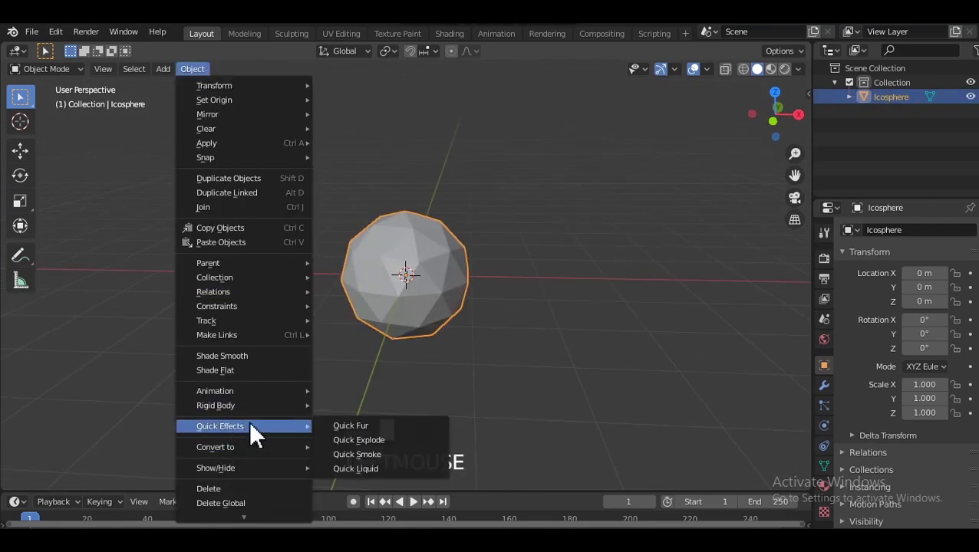
pyautogui.click(354, 454)
pyautogui.scroll(-4, 540, 273)
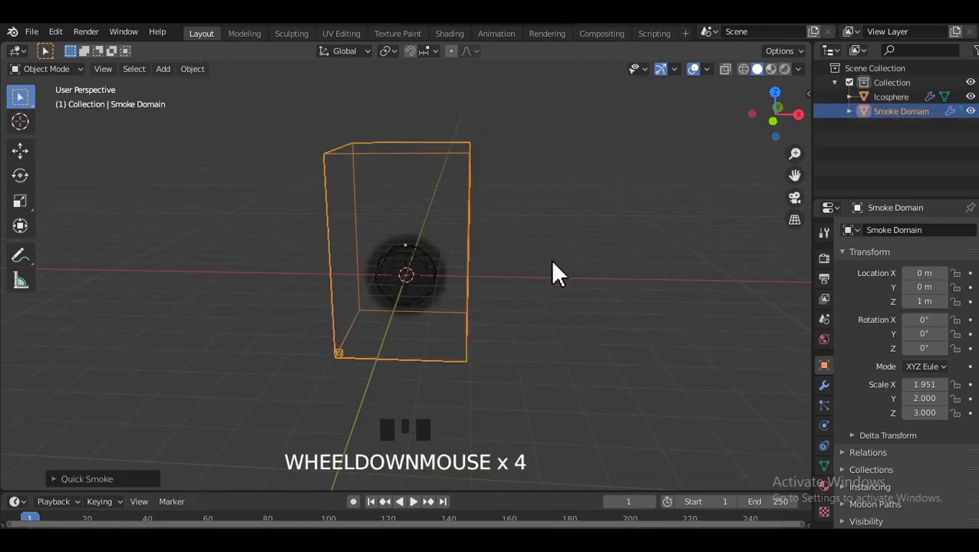
pyautogui.keyDown('alt'); pyautogui.moveTo(457, 288); pyautogui.dragTo(383, 361, button='middle'); pyautogui.keyUp('alt')
pyautogui.scroll(2, 380, 399)
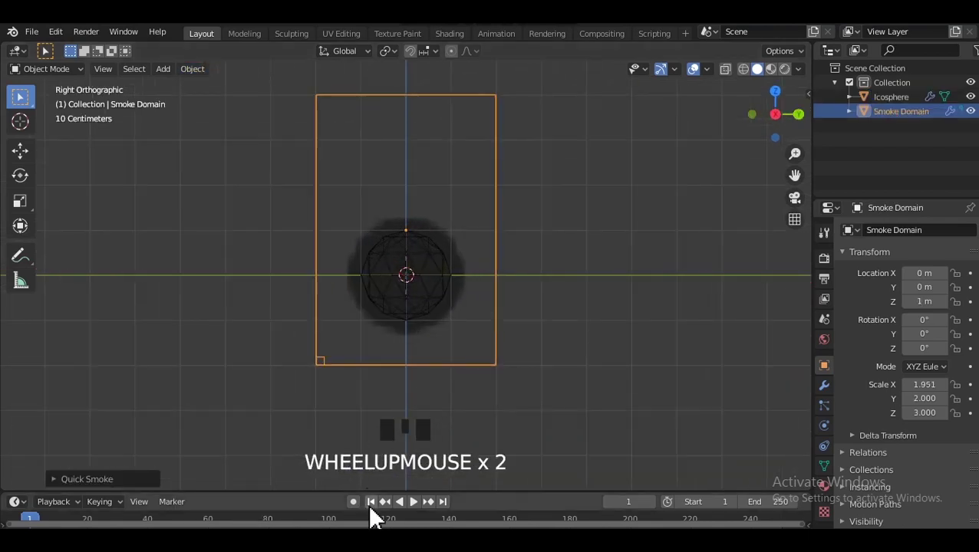
# - Play the smoke simulation to check it inside its domain, stop it and return to the first frame
pyautogui.click(445, 367)
pyautogui.moveTo(443, 357); pyautogui.dragTo(606, 283, button='middle')
pyautogui.click(574, 262)
pyautogui.press('space')
pyautogui.scroll(-2, 553, 240)
pyautogui.moveTo(529, 244); pyautogui.dragTo(459, 289, button='middle')
pyautogui.scroll(1, 460, 289)
pyautogui.moveTo(440, 251); pyautogui.dragTo(458, 236, button='middle')
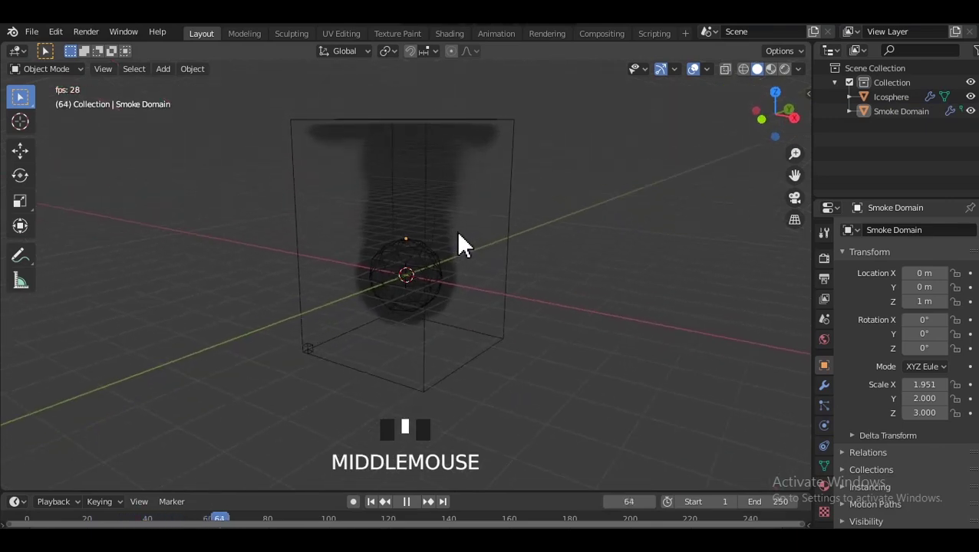
pyautogui.press('space')
pyautogui.click(370, 501)
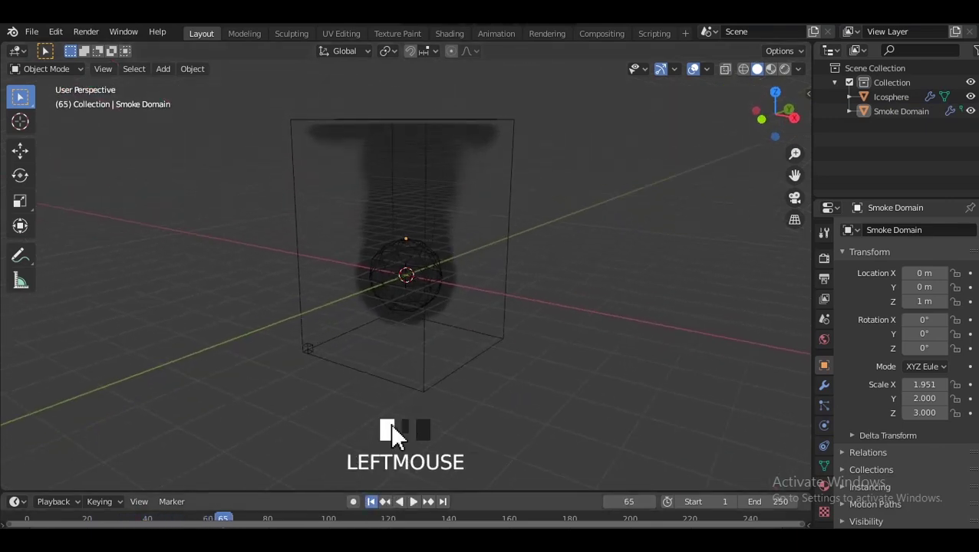
# - Set the icosphere's fluid Flow Type to Fire + Smoke
pyautogui.doubleClick(442, 274)
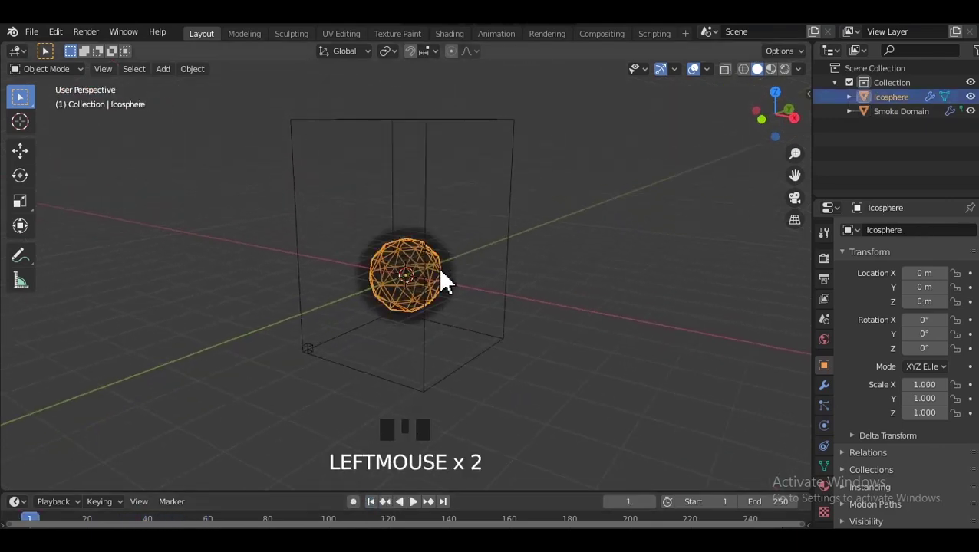
pyautogui.click(825, 464)
pyautogui.scroll(-4, 913, 326)
pyautogui.click(825, 427)
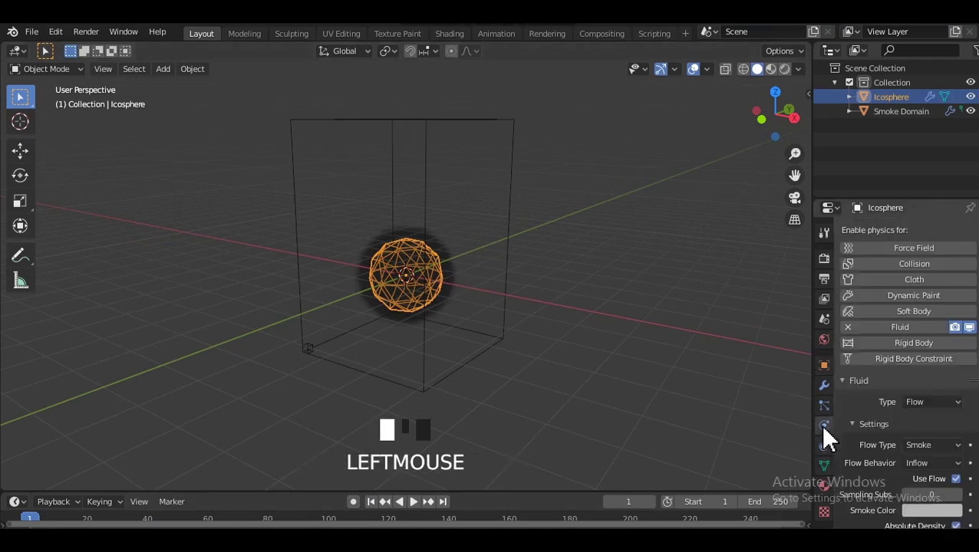
pyautogui.scroll(1, 896, 303)
pyautogui.scroll(-4, 898, 318)
pyautogui.scroll(-2, 894, 322)
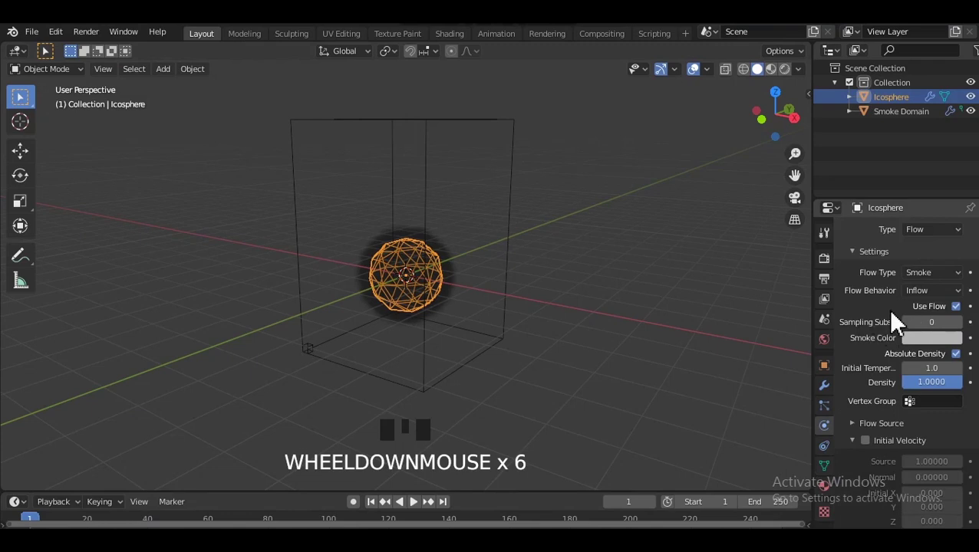
pyautogui.scroll(2, 895, 320)
pyautogui.click(920, 297)
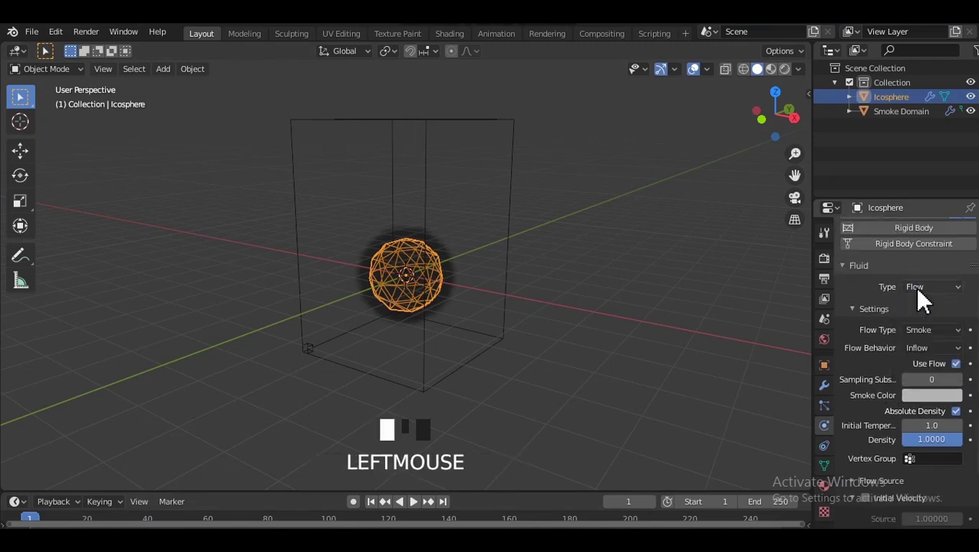
pyautogui.click(926, 330)
pyautogui.click(913, 362)
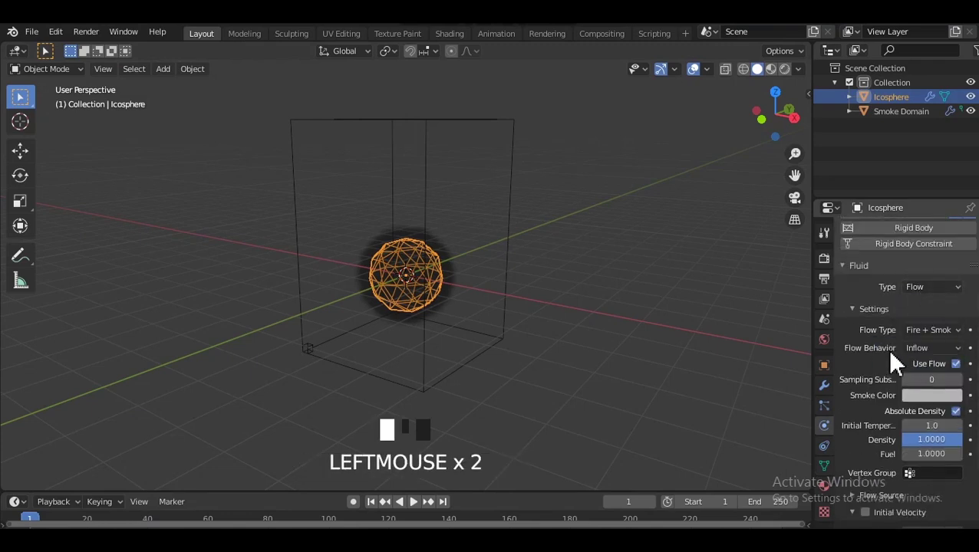
# - Preview the simulation with the icosphere's new flow type, replaying it from the first frame
pyautogui.moveTo(495, 276); pyautogui.dragTo(529, 278, button='middle')
pyautogui.scroll(-10, 940, 400)
pyautogui.press('space')
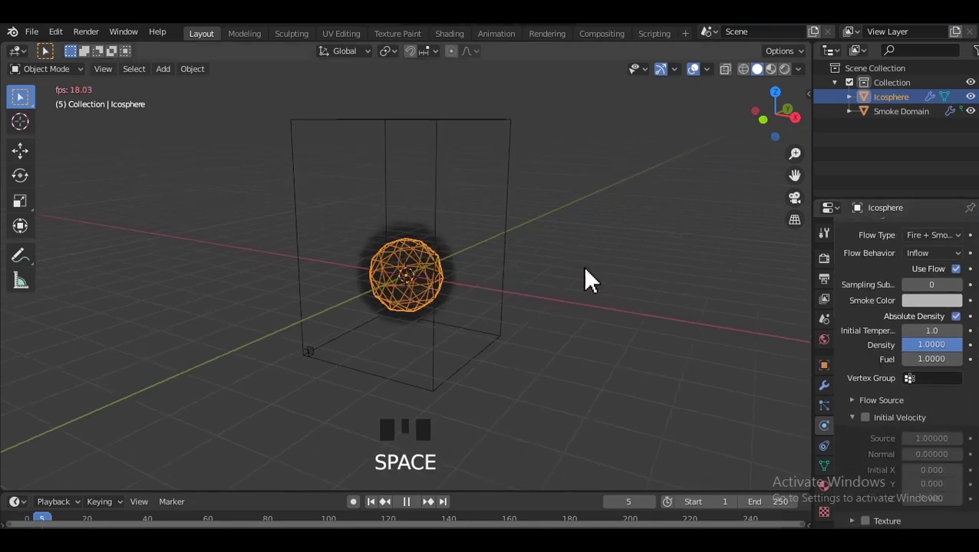
pyautogui.press('space')
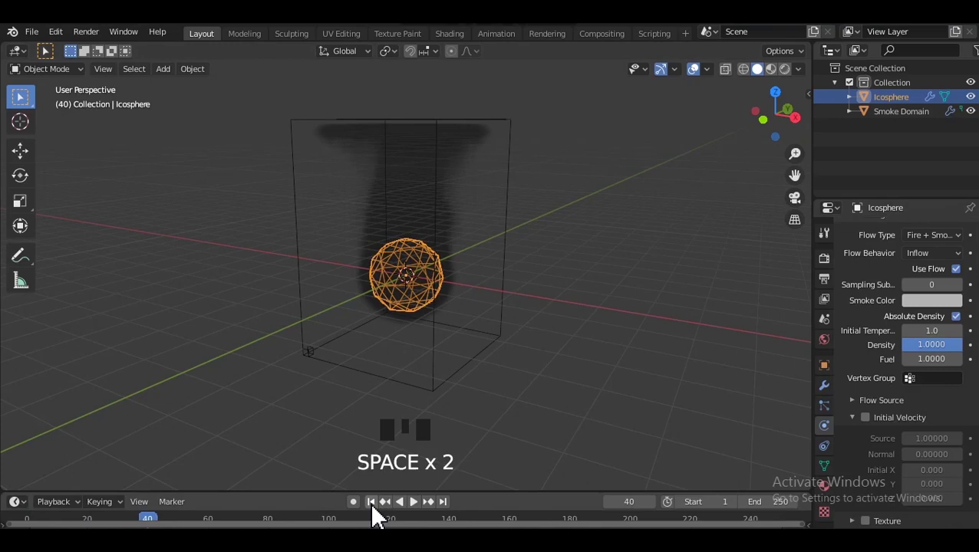
pyautogui.click(371, 503)
pyautogui.press('space')
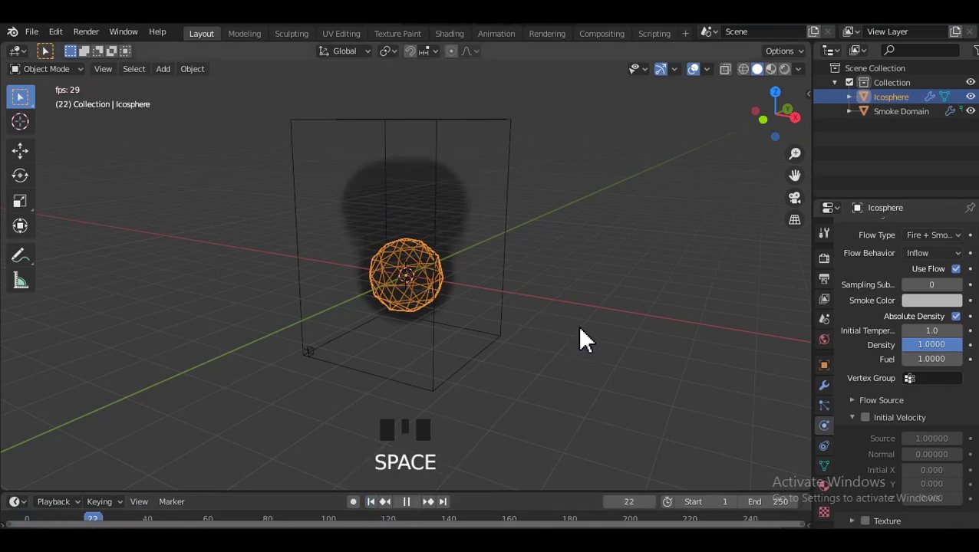
pyautogui.moveTo(535, 267); pyautogui.dragTo(512, 269, button='middle')
pyautogui.click(512, 268)
pyautogui.press('space')
# - Enable Adaptive Domain in the smoke domain's fluid settings
pyautogui.click(504, 266)
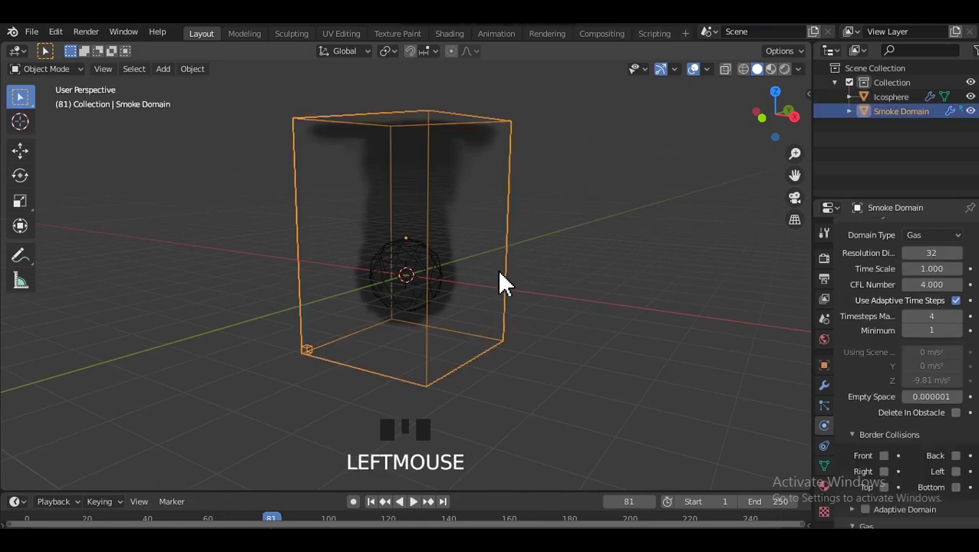
pyautogui.scroll(2, 921, 319)
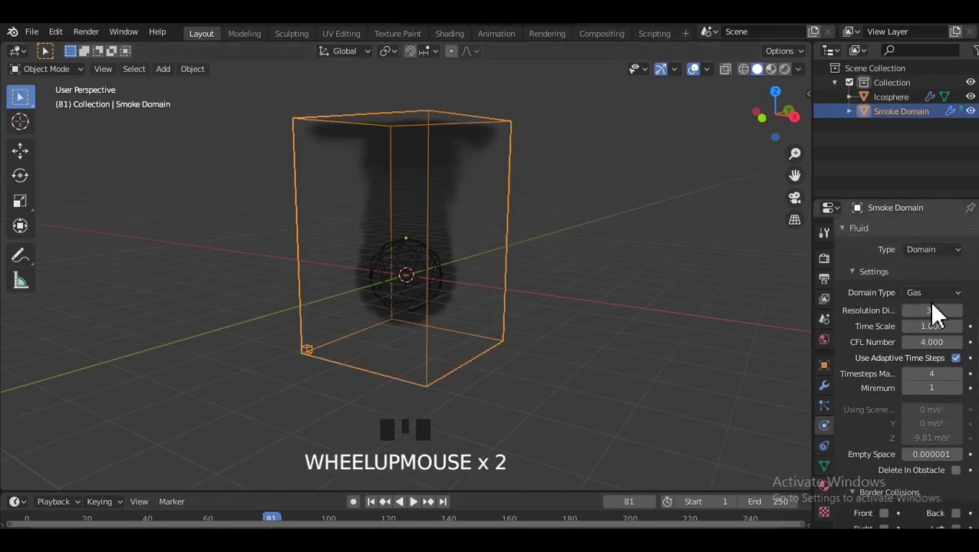
pyautogui.scroll(-10, 928, 314)
pyautogui.scroll(-3, 932, 335)
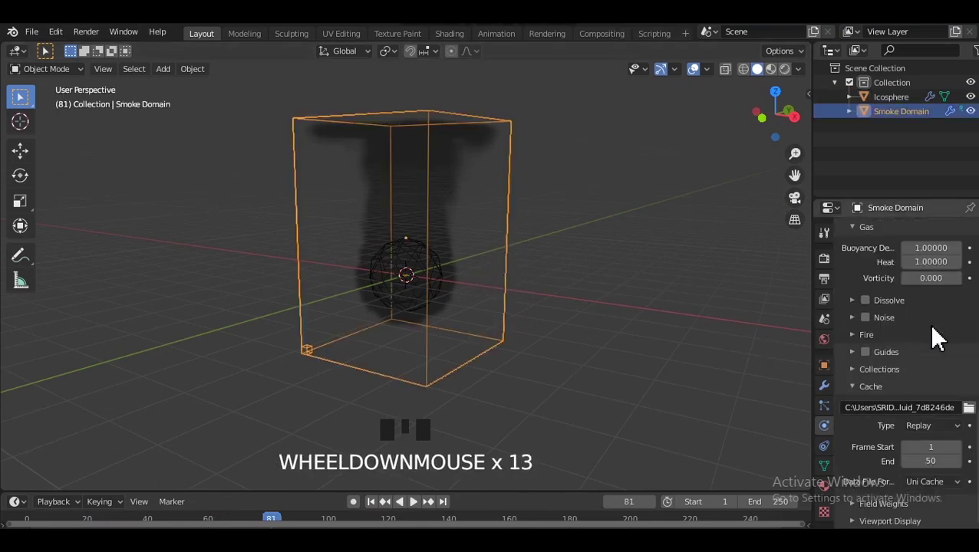
pyautogui.scroll(2, 924, 326)
pyautogui.click(865, 267)
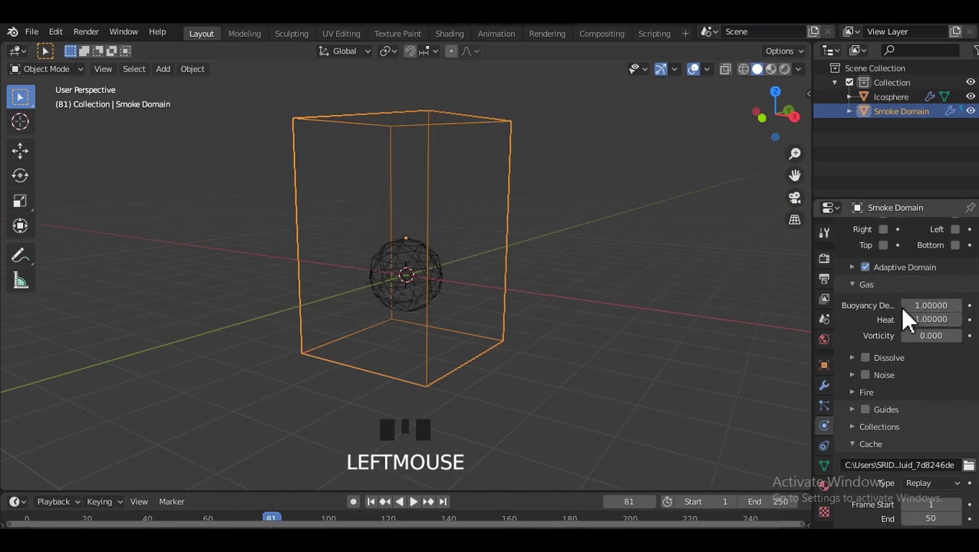
pyautogui.scroll(-6, 885, 325)
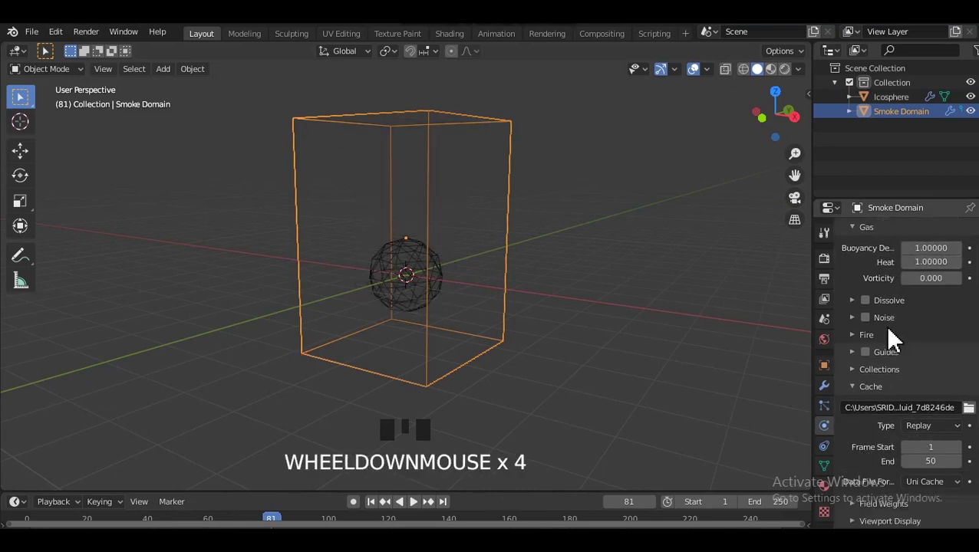
# - Set the smoke domain's cache end frame to 200 and return to the first frame
pyautogui.click(930, 461)
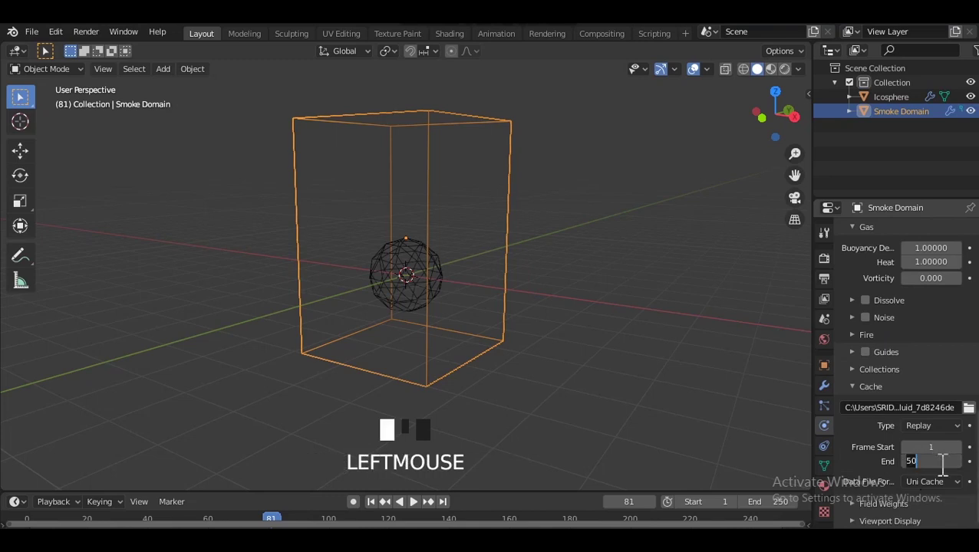
pyautogui.write('200')
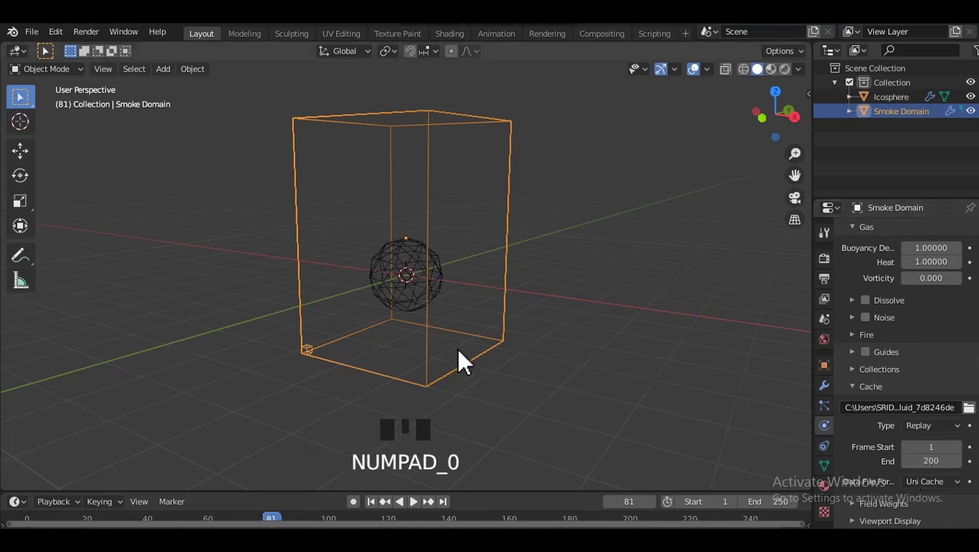
pyautogui.moveTo(458, 360); pyautogui.dragTo(376, 500, button='middle')
pyautogui.click(371, 501)
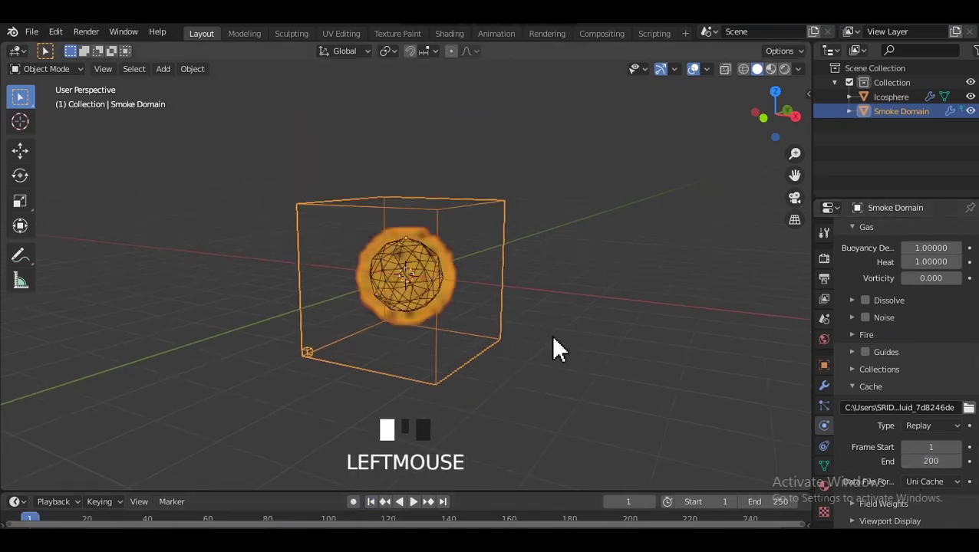
# - Play the fire and smoke simulation with the extended cache, stop it and return to the first frame
pyautogui.click(550, 334)
pyautogui.press('space')
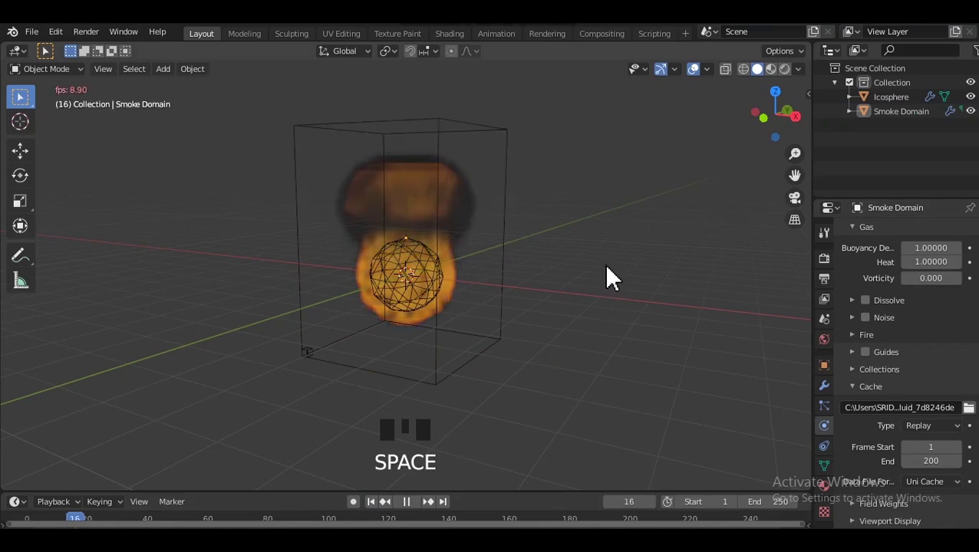
pyautogui.moveTo(552, 255); pyautogui.dragTo(586, 260, button='middle')
pyautogui.scroll(2, 448, 258)
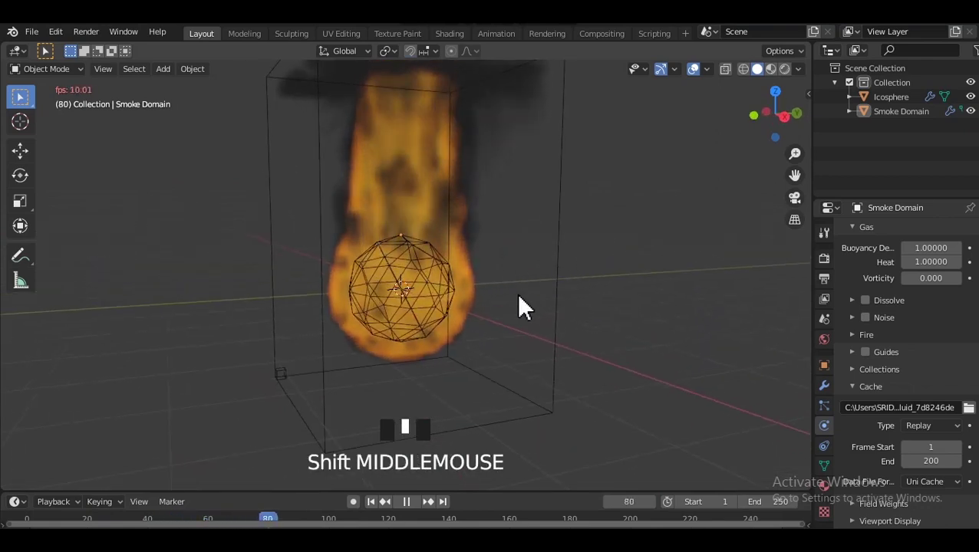
pyautogui.doubleClick(371, 501)
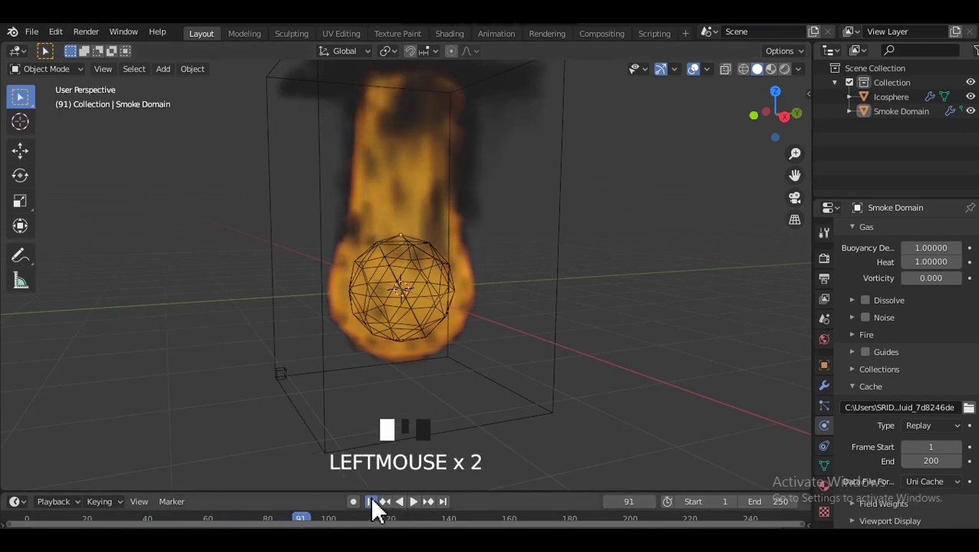
pyautogui.keyDown('alt'); pyautogui.moveTo(507, 332); pyautogui.dragTo(419, 294, button='middle'); pyautogui.keyUp('alt')
pyautogui.click(480, 296)
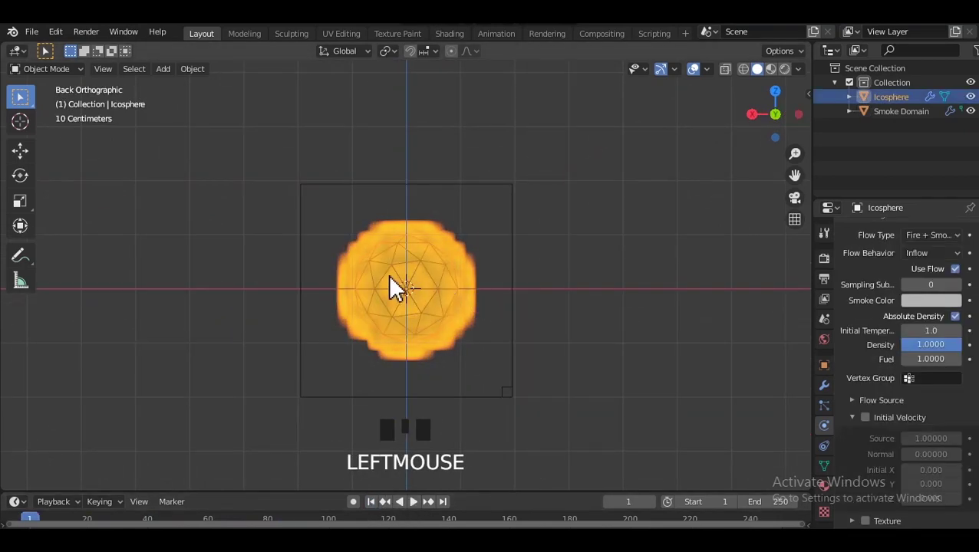
pyautogui.doubleClick(511, 391)
pyautogui.press('s')
pyautogui.press('Escape')
pyautogui.click(457, 299)
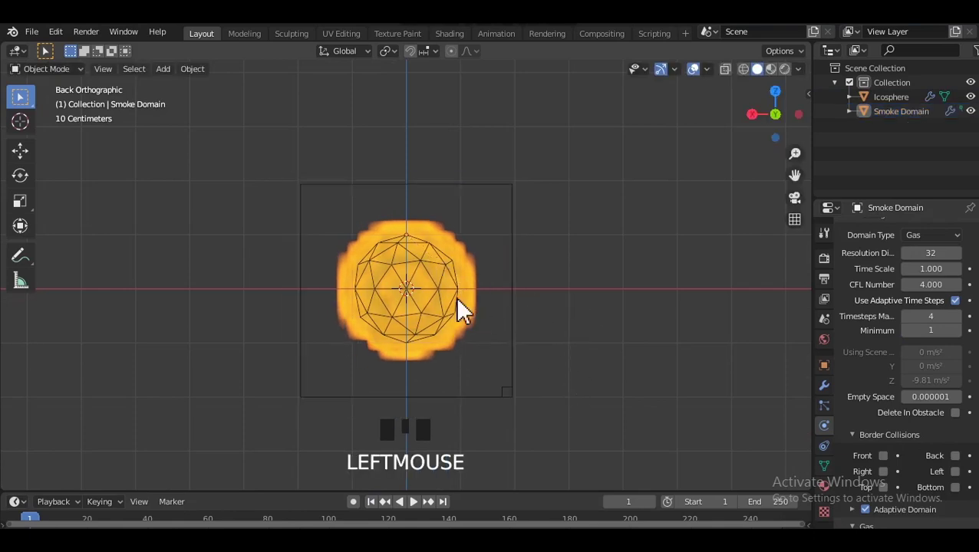
# - Replay the simulation from the first frame in perspective view and stop it
pyautogui.moveTo(514, 251); pyautogui.dragTo(539, 293, button='middle')
pyautogui.press('space')
pyautogui.scroll(1, 520, 287)
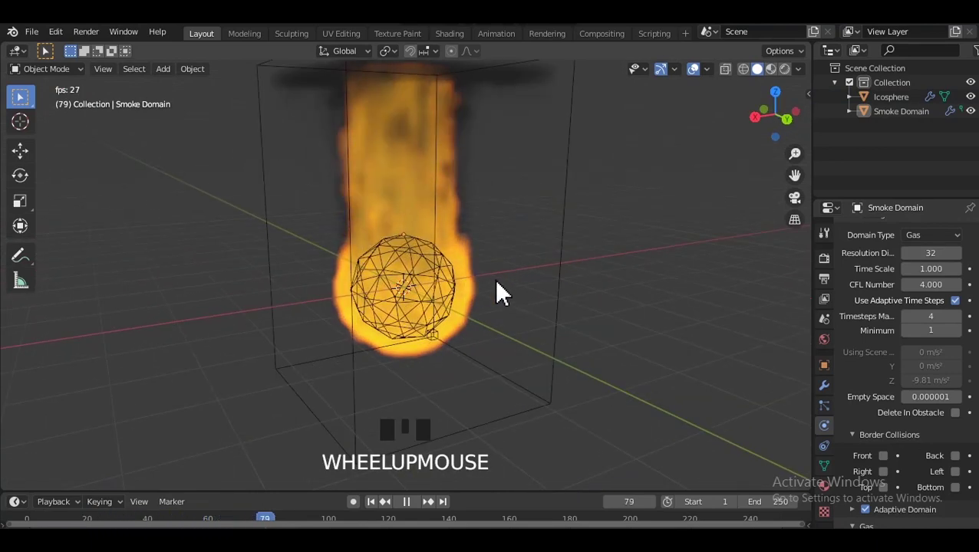
pyautogui.press('space')
# - Set the smoke domain's Resolution Divisions to 64
pyautogui.click(443, 286)
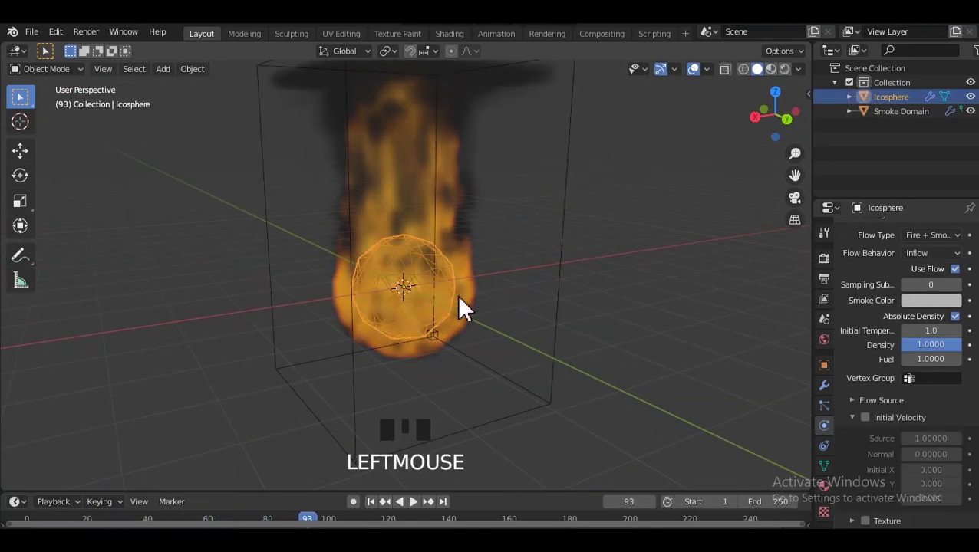
pyautogui.scroll(6, 948, 376)
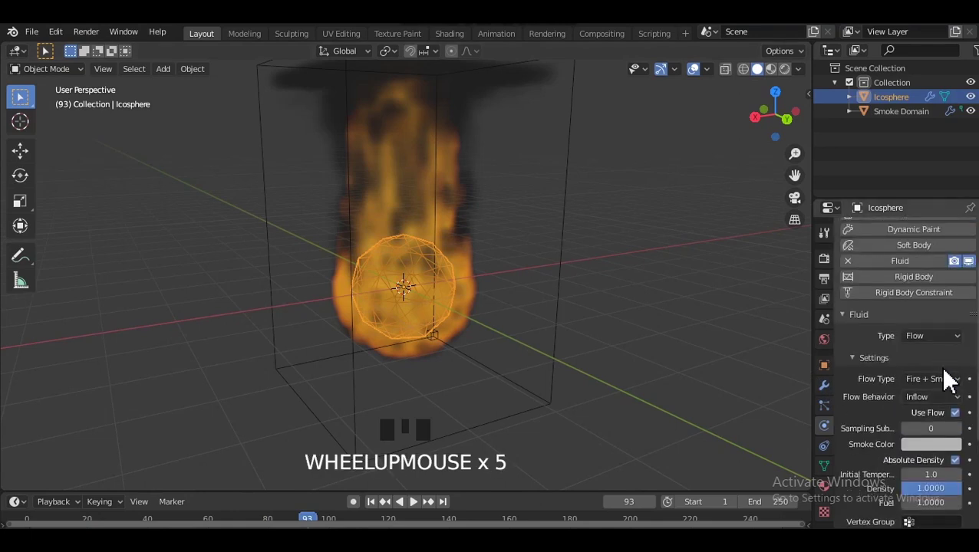
pyautogui.click(559, 268)
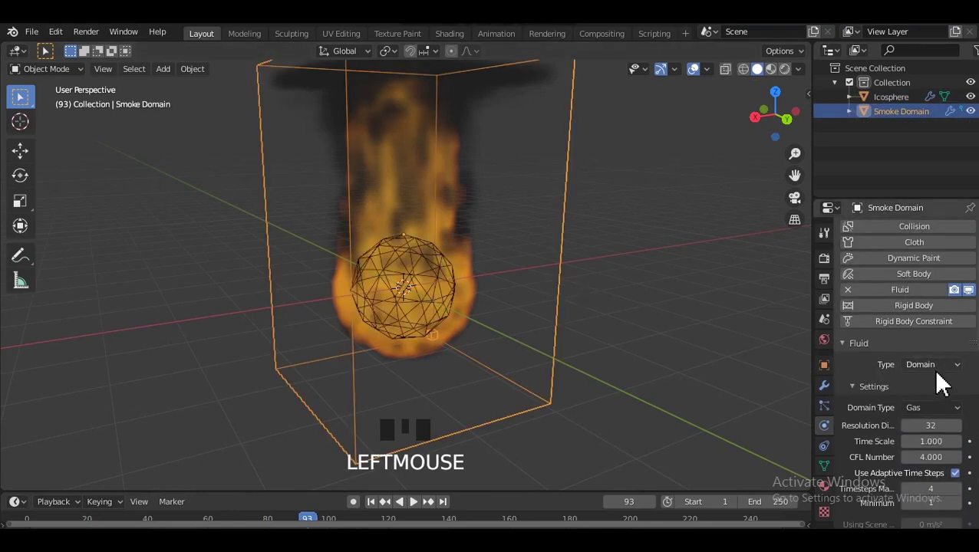
pyautogui.click(938, 423)
pyautogui.write('64')
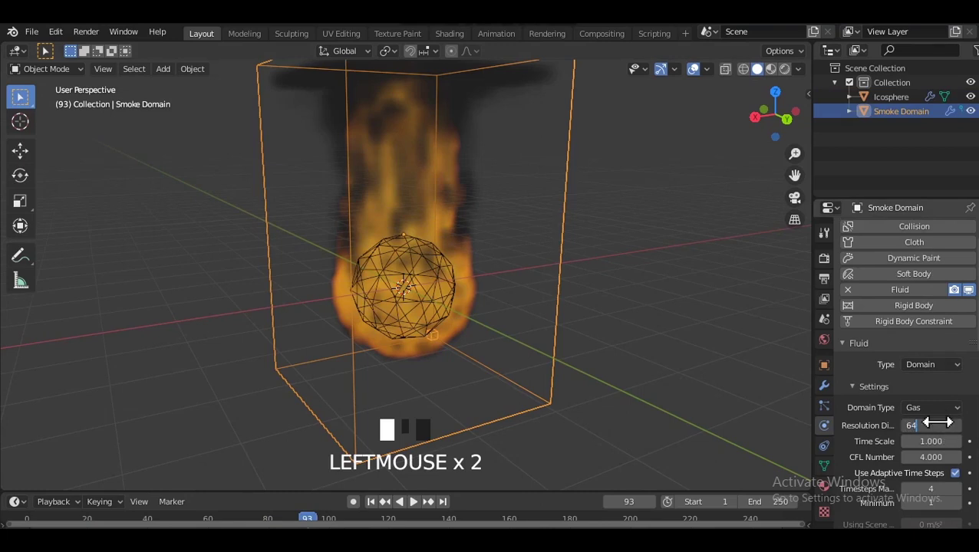
pyautogui.press('Return')
pyautogui.click(671, 345)
# - Scale the icosphere down uniformly to about 0.6
pyautogui.scroll(-2, 559, 343)
pyautogui.moveTo(559, 343); pyautogui.dragTo(454, 299, button='middle')
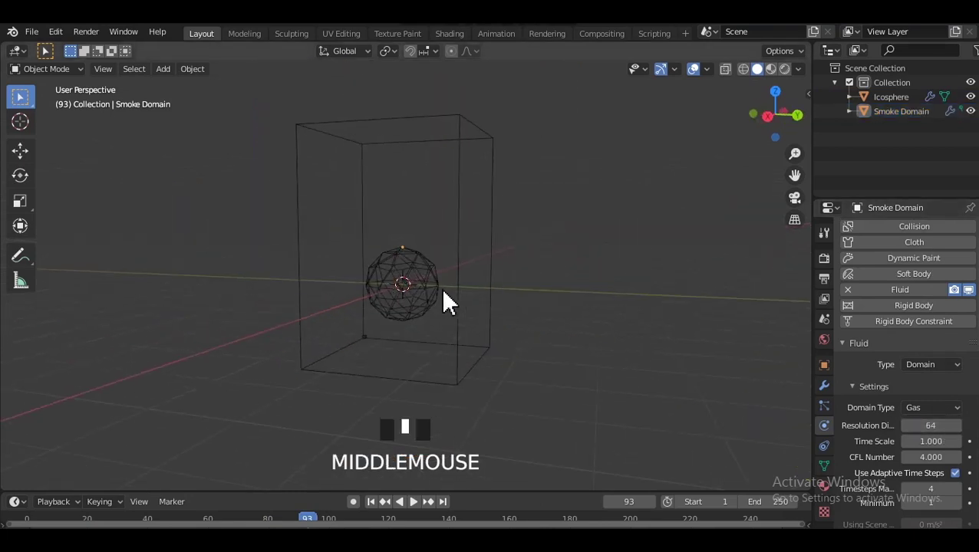
pyautogui.click(429, 284)
pyautogui.press('s')
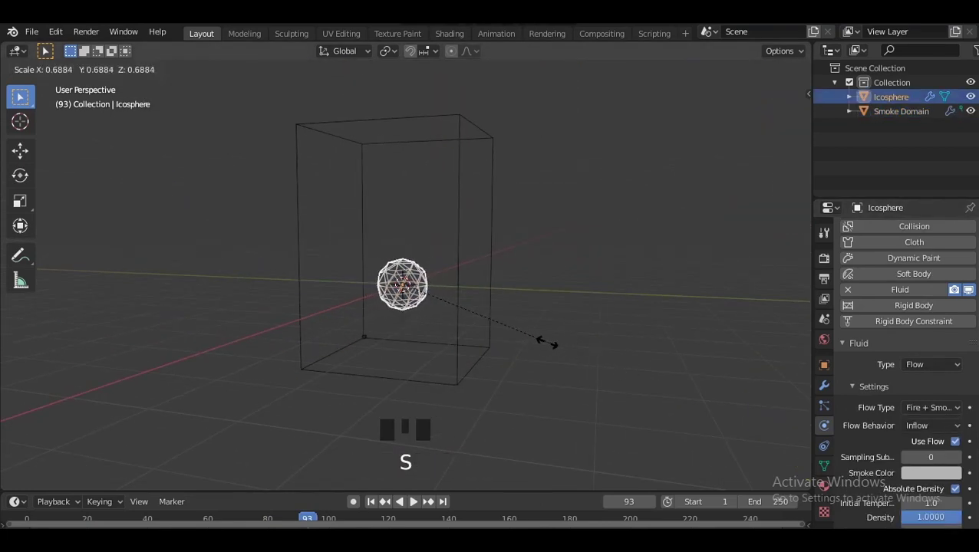
pyautogui.click(533, 335)
# - In the right orthographic view, move the icosphere up about 0.57 m along the Z axis
pyautogui.keyDown('alt'); pyautogui.moveTo(648, 335); pyautogui.dragTo(244, 221, button='middle'); pyautogui.keyUp('alt')
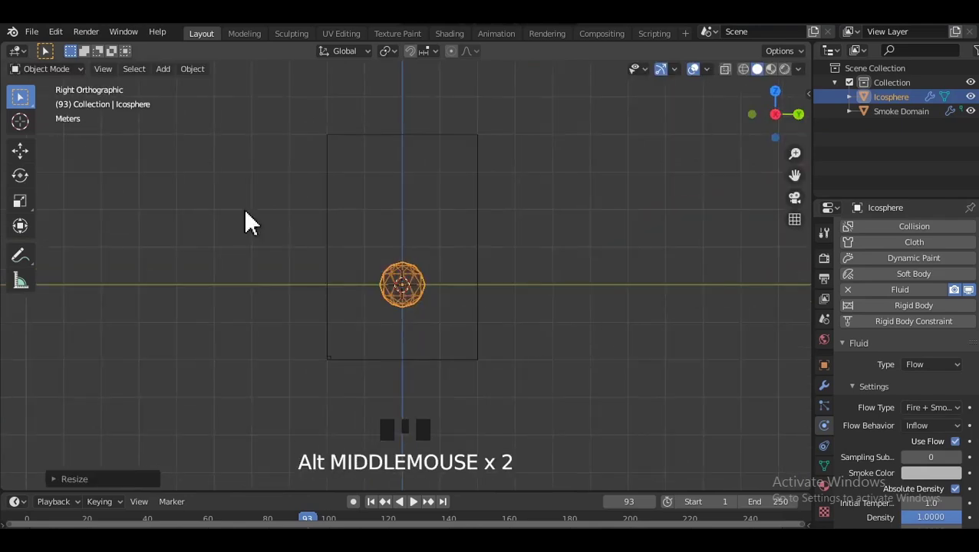
pyautogui.click(20, 150)
pyautogui.scroll(2, 400, 257)
pyautogui.moveTo(401, 239); pyautogui.dragTo(402, 209)
pyautogui.click(474, 280)
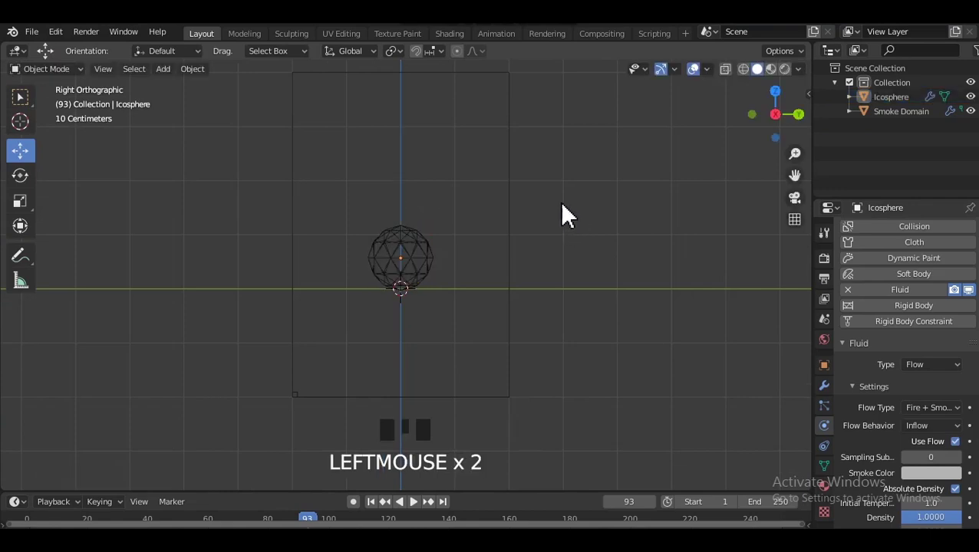
# - Raise the smoke domain along the Z axis until its base sits just below the grid floor
pyautogui.scroll(-3, 460, 299)
pyautogui.keyDown('shift'); pyautogui.moveTo(460, 299); pyautogui.dragTo(441, 329, button='middle'); pyautogui.keyUp('shift')
pyautogui.moveTo(391, 230); pyautogui.dragTo(535, 264)
pyautogui.click(535, 264)
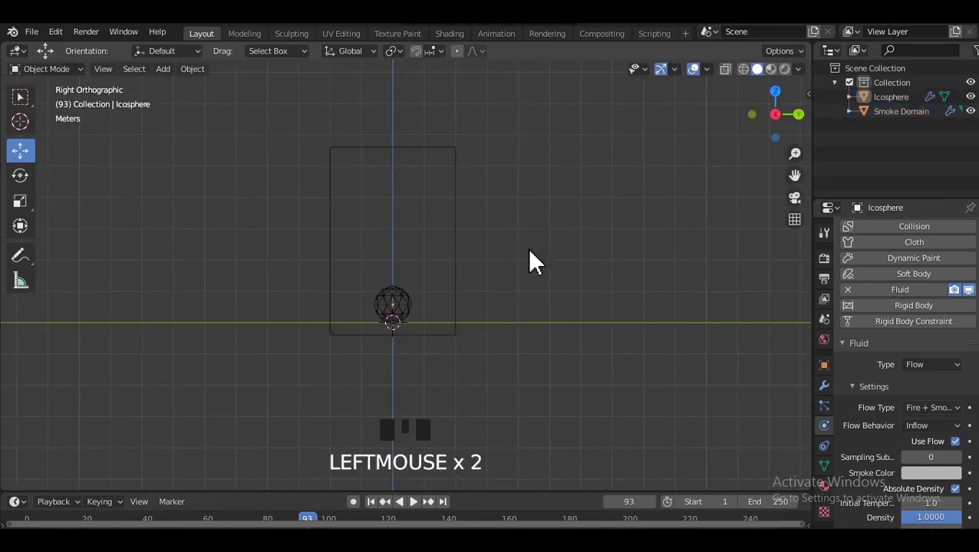
# - Play the higher-resolution simulation from the first frame and examine the rising fire and smoke from several angles
pyautogui.moveTo(530, 250); pyautogui.dragTo(355, 481, button='middle')
pyautogui.click(369, 500)
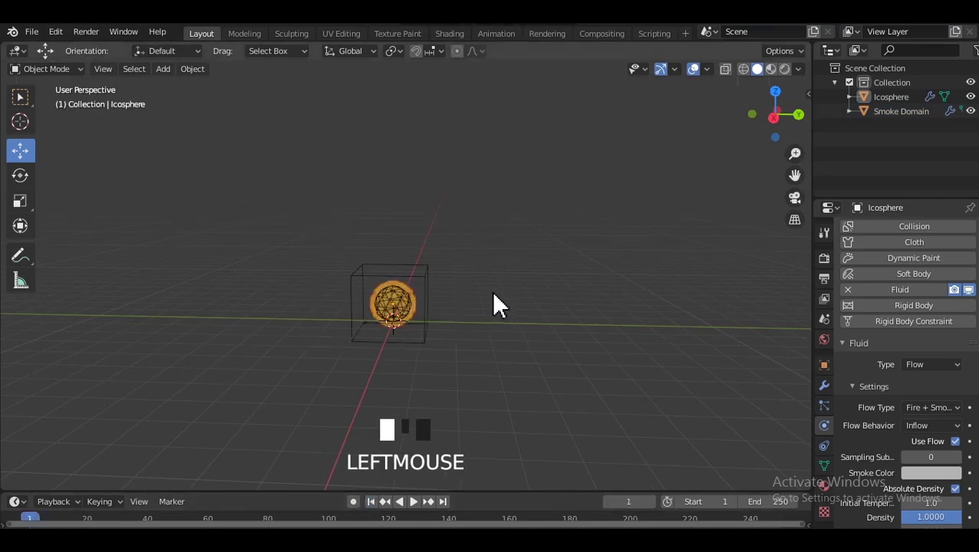
pyautogui.moveTo(467, 277); pyautogui.dragTo(503, 266, button='middle')
pyautogui.scroll(1, 452, 285)
pyautogui.moveTo(452, 285); pyautogui.dragTo(504, 287, button='middle')
pyautogui.scroll(1, 509, 289)
pyautogui.press('space')
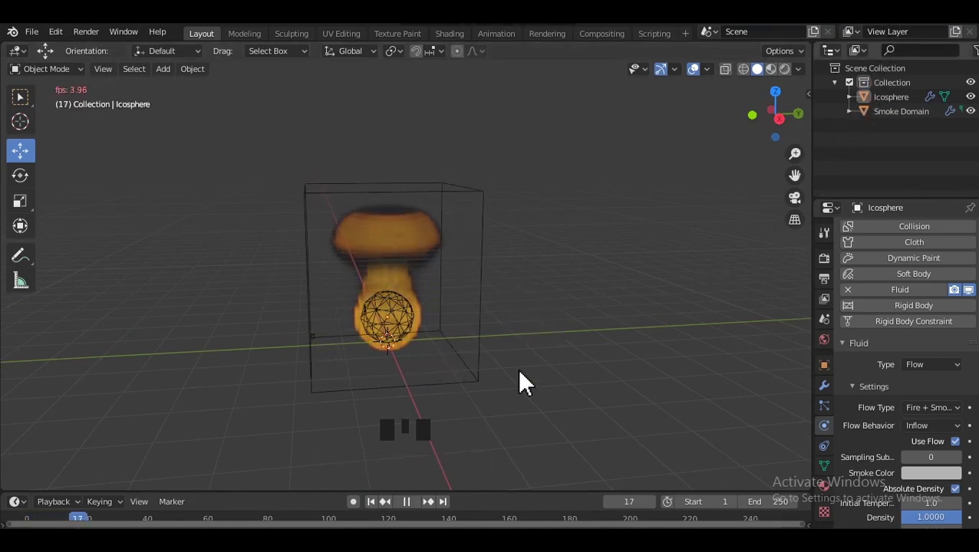
pyautogui.moveTo(509, 328); pyautogui.dragTo(596, 305, button='middle')
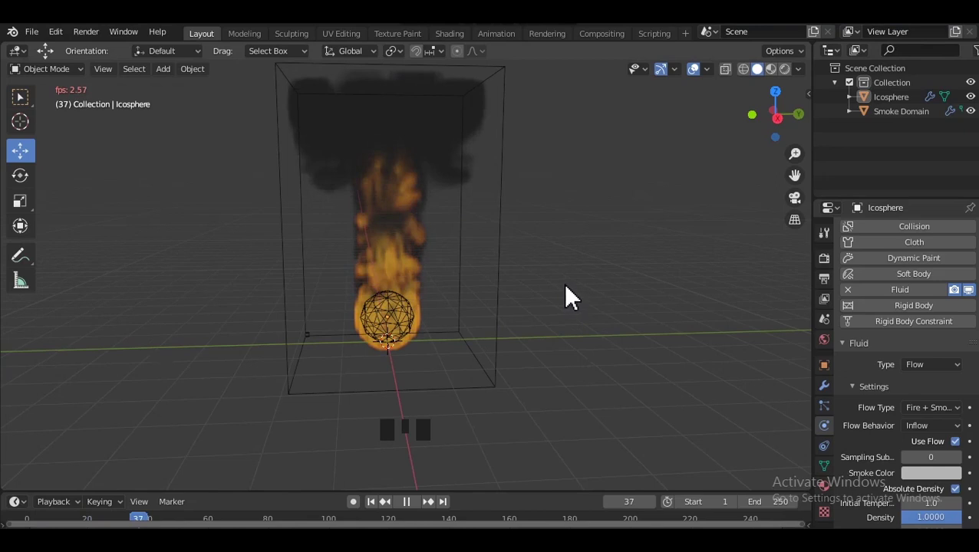
pyautogui.moveTo(489, 278)
pyautogui.mouseDown(button='middle')
pyautogui.moveTo(458, 291)
pyautogui.moveTo(481, 277)
pyautogui.mouseUp(button='middle')
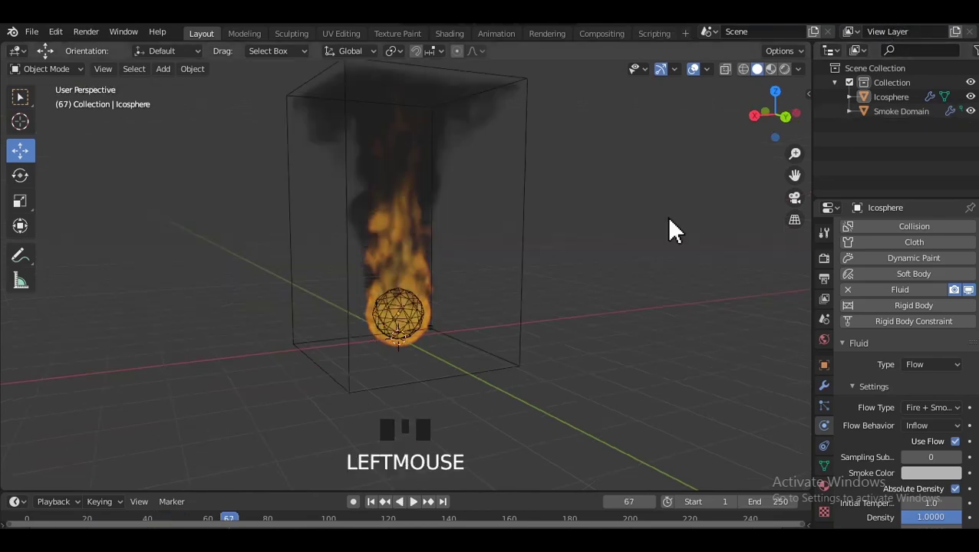
# - Resume playback to examine the flame more closely, stop it and return to the first frame
pyautogui.press('space')
pyautogui.scroll(2, 476, 234)
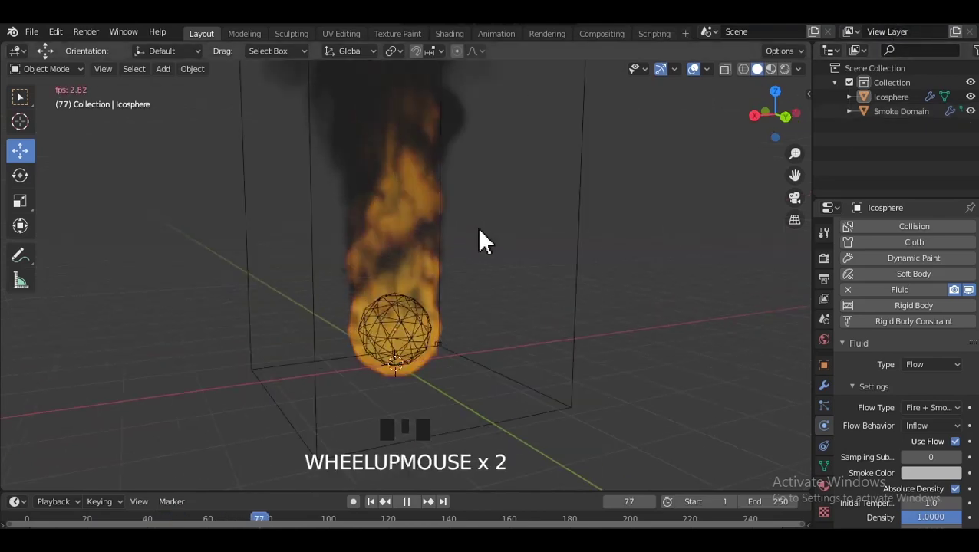
pyautogui.moveTo(465, 228); pyautogui.dragTo(441, 239, button='middle')
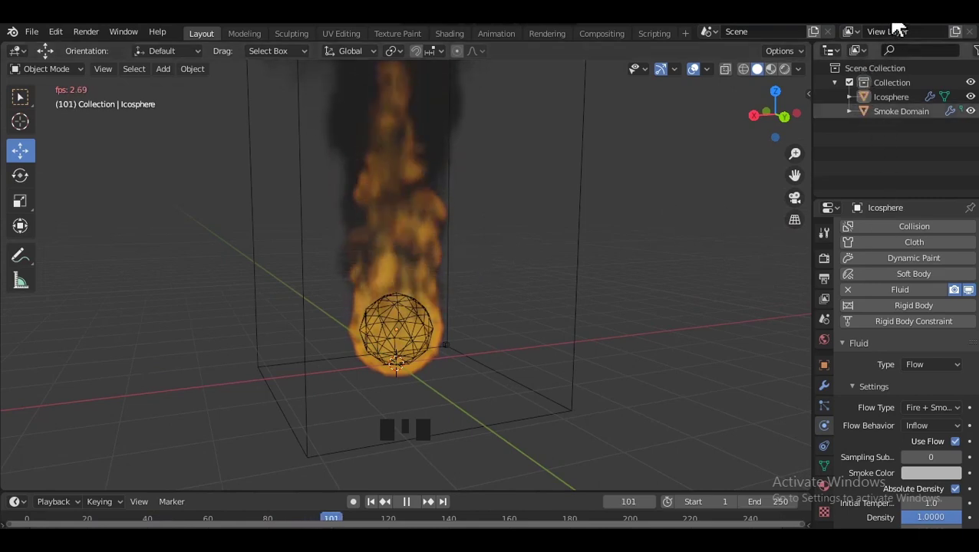
pyautogui.doubleClick(666, 241)
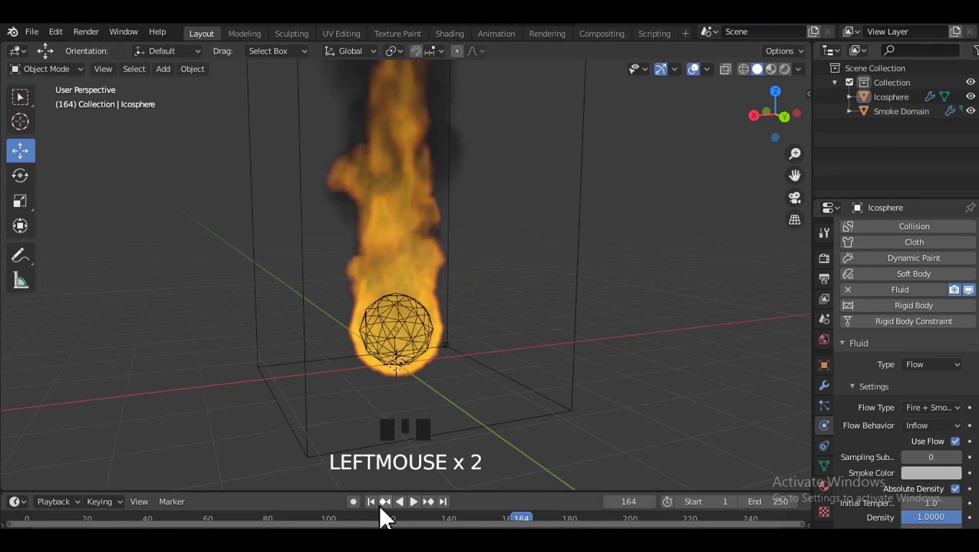
pyautogui.click(371, 502)
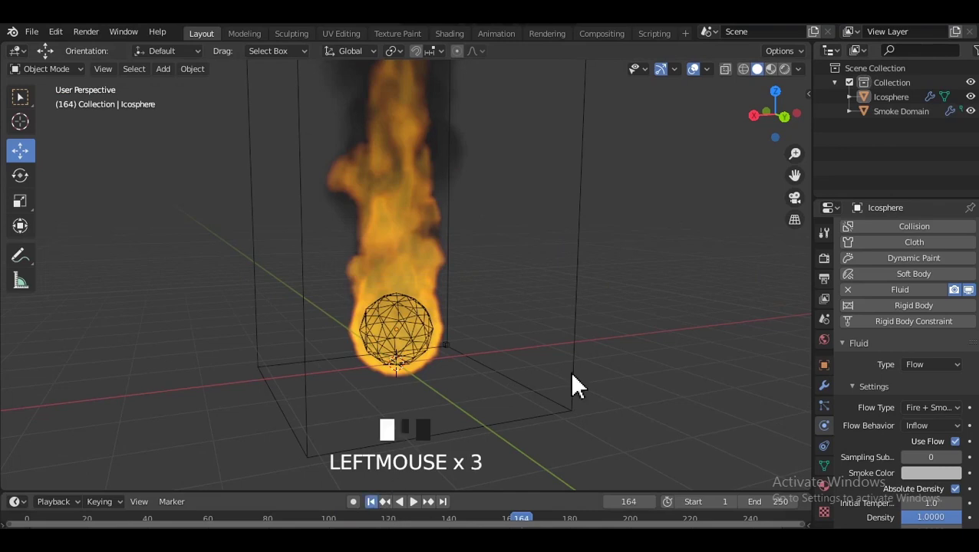
# - Start the simulation again and hide the viewport overlays and gizmos
pyautogui.press('space')
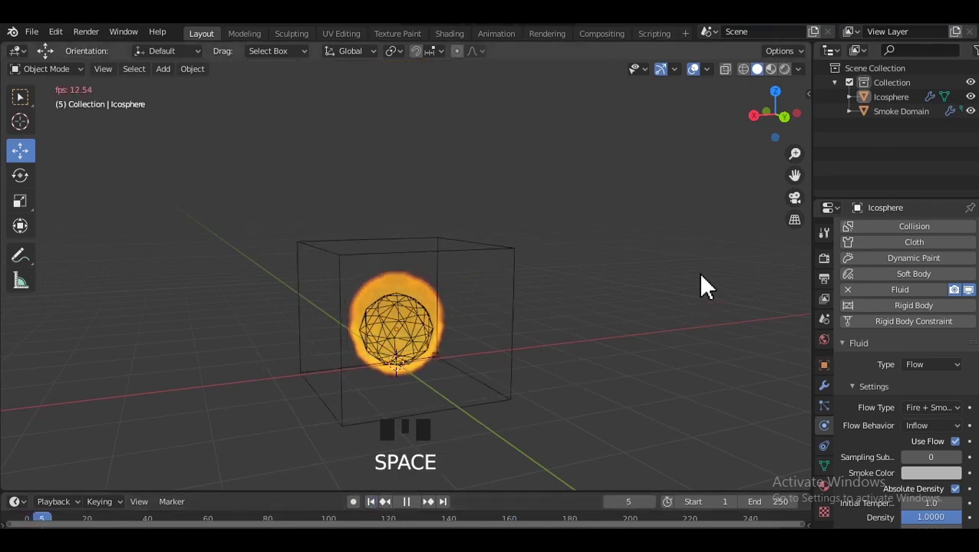
pyautogui.click(692, 69)
pyautogui.click(663, 69)
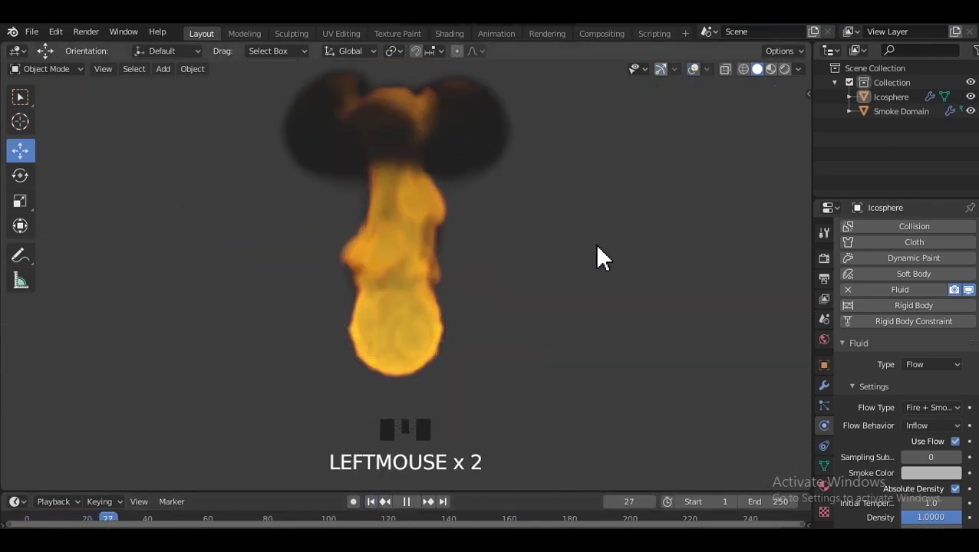
# - Examine the flame and smoke up close without overlays during playback, and stop the playback
pyautogui.scroll(2, 579, 260)
pyautogui.moveTo(564, 266); pyautogui.dragTo(398, 269, button='middle')
pyautogui.scroll(1, 481, 253)
pyautogui.scroll(1, 474, 260)
pyautogui.scroll(1, 485, 284)
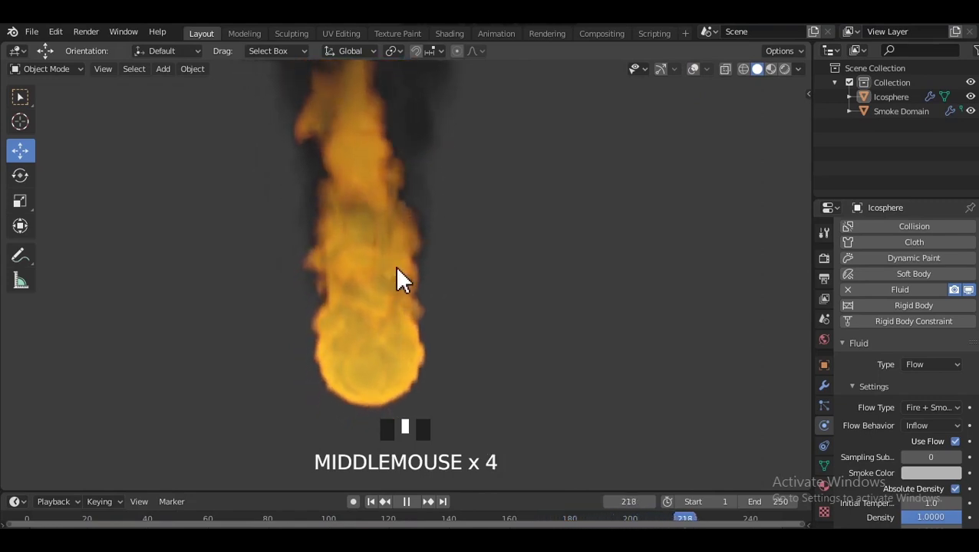
pyautogui.press('space')
# - Set the scene's end frame to 200
pyautogui.middleClick(725, 485)
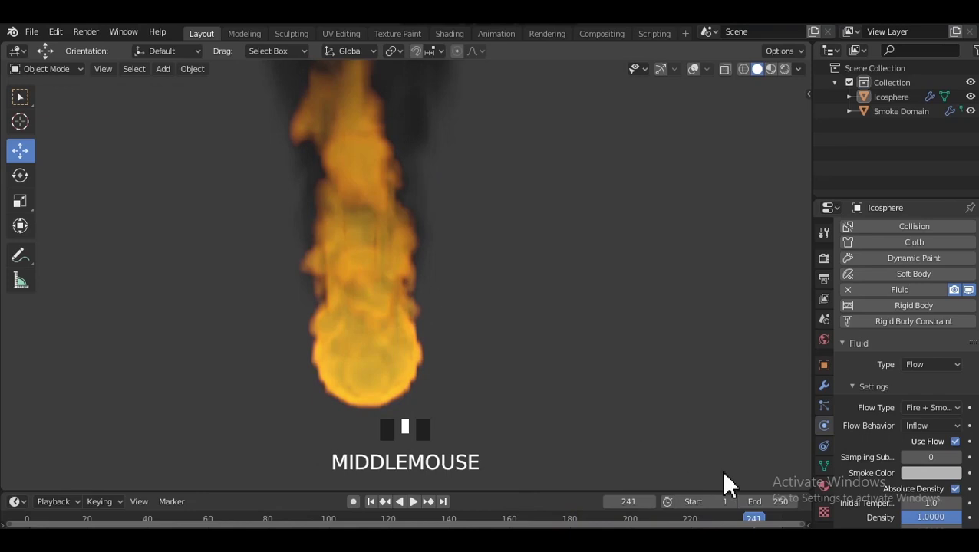
pyautogui.click(751, 500)
pyautogui.write('200')
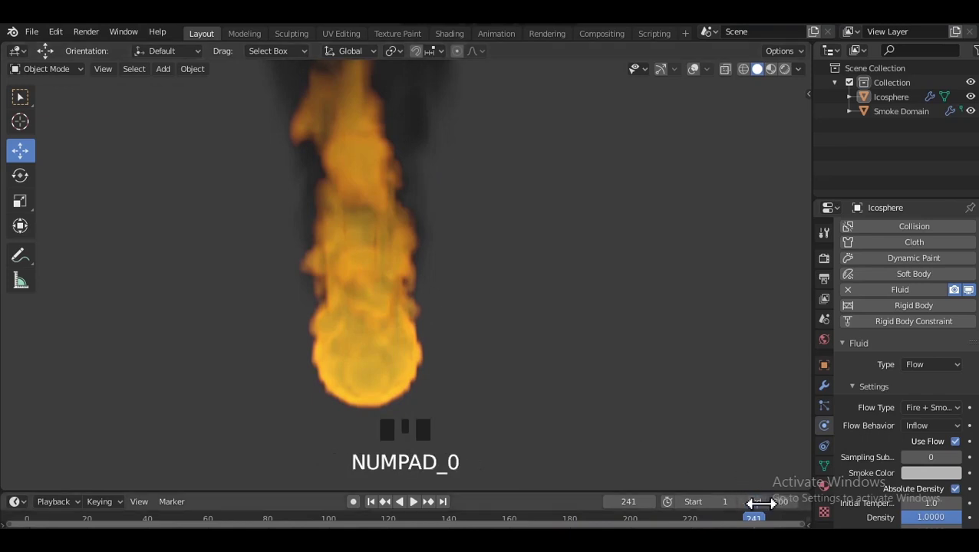
pyautogui.press('Return')
# - Preview the simulation over the shortened frame range from different angles and stop it
pyautogui.press('space')
pyautogui.moveTo(408, 338); pyautogui.dragTo(457, 328, button='middle')
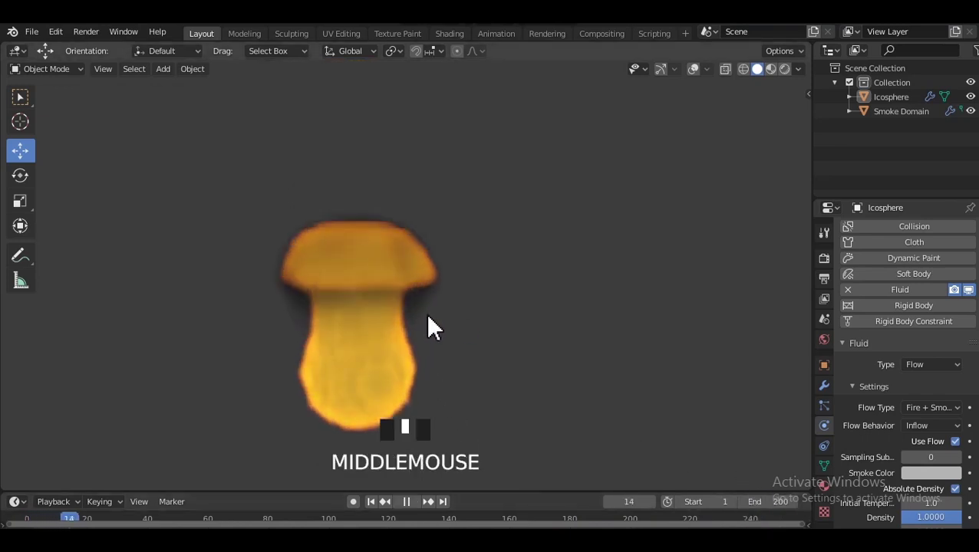
pyautogui.middleClick(424, 312)
pyautogui.moveTo(448, 256); pyautogui.dragTo(404, 280, button='middle')
pyautogui.keyDown('shift'); pyautogui.moveTo(446, 254); pyautogui.dragTo(466, 255, button='middle'); pyautogui.keyUp('shift')
pyautogui.press('space')
# - Switch to the Animation workspace, frame the fire closely in the smaller viewport and briefly play the simulation
pyautogui.click(496, 32)
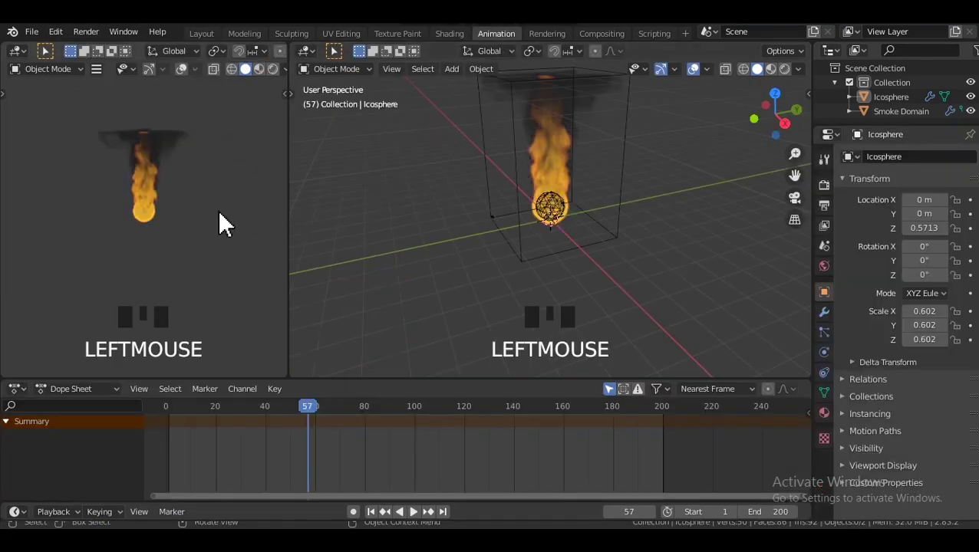
pyautogui.scroll(3, 164, 192)
pyautogui.scroll(1, 188, 160)
pyautogui.keyDown('shift'); pyautogui.moveTo(188, 159); pyautogui.dragTo(193, 212, button='middle'); pyautogui.keyUp('shift')
pyautogui.scroll(3, 168, 211)
pyautogui.press('space')
pyautogui.press('space')
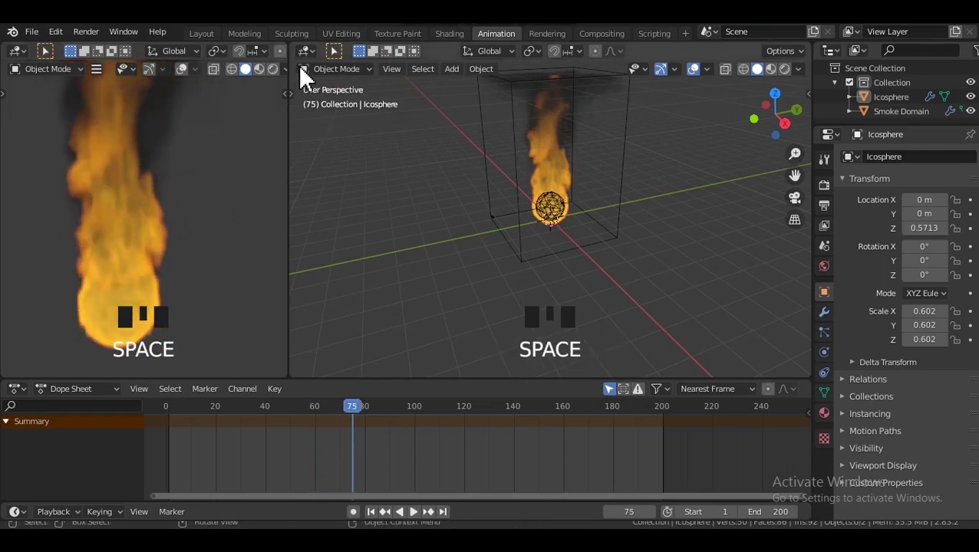
# - Change the larger 3D viewport into a Shader Editor
pyautogui.click(304, 68)
pyautogui.click(305, 51)
pyautogui.click(340, 199)
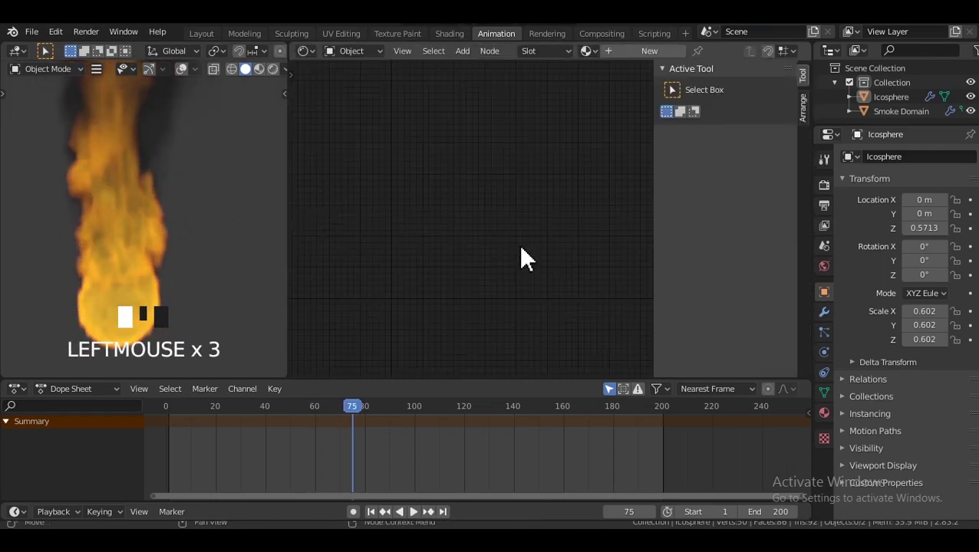
# - Enlarge the Shader Editor, hide its sidebar, and show the overlays and gizmos in the 3D viewport
pyautogui.moveTo(446, 376); pyautogui.dragTo(446, 409)
pyautogui.press('n')
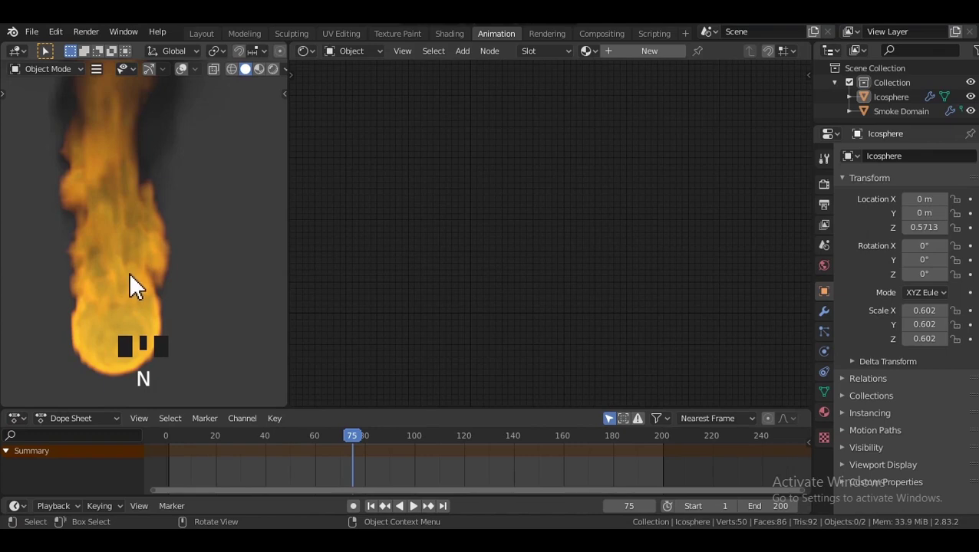
pyautogui.click(181, 69)
pyautogui.click(149, 69)
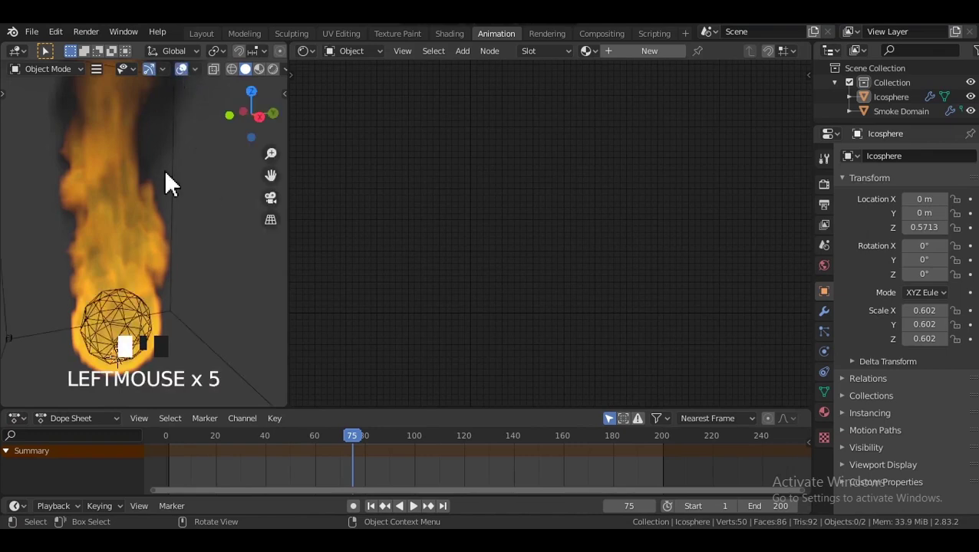
# - Select the smoke domain and set the Blackbody Intensity of its Principled Volume node to 1.000
pyautogui.click(136, 283)
pyautogui.scroll(-5, 649, 185)
pyautogui.moveTo(651, 187); pyautogui.dragTo(697, 188, button='middle')
pyautogui.click(166, 212)
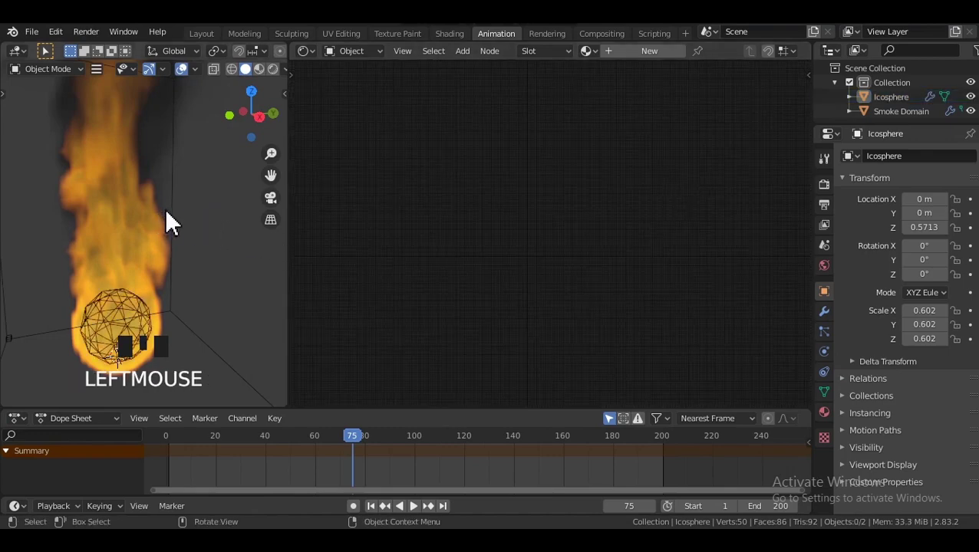
pyautogui.click(172, 216)
pyautogui.scroll(8, 665, 263)
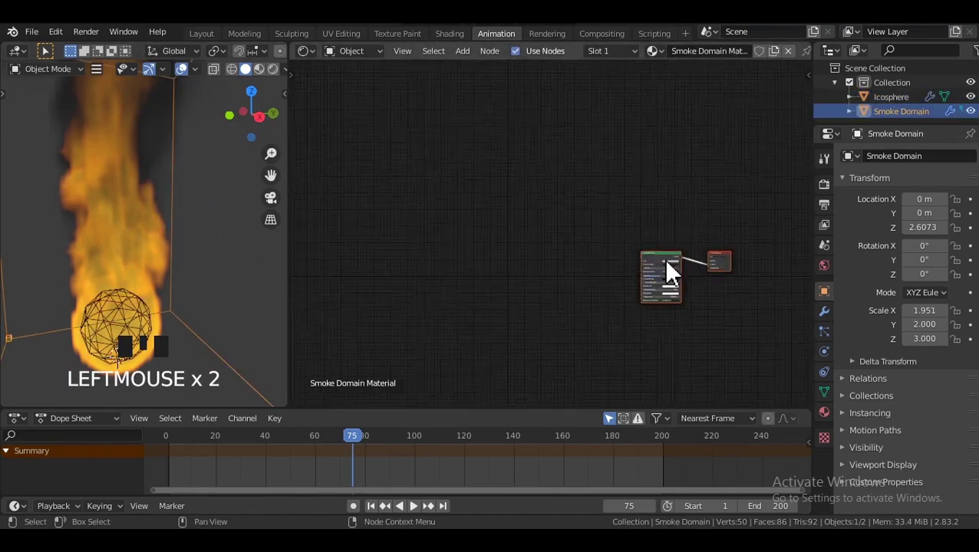
pyautogui.scroll(5, 622, 265)
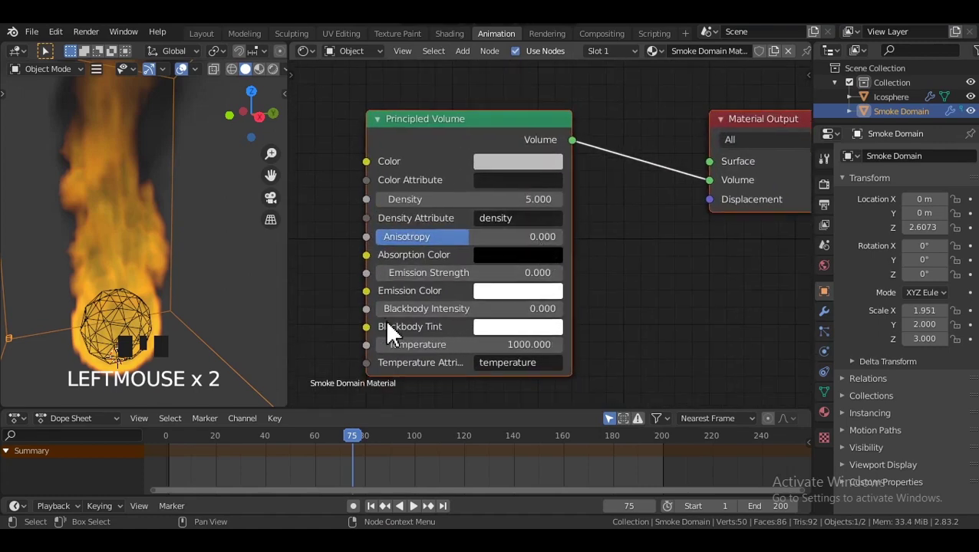
pyautogui.moveTo(387, 310); pyautogui.dragTo(572, 310)
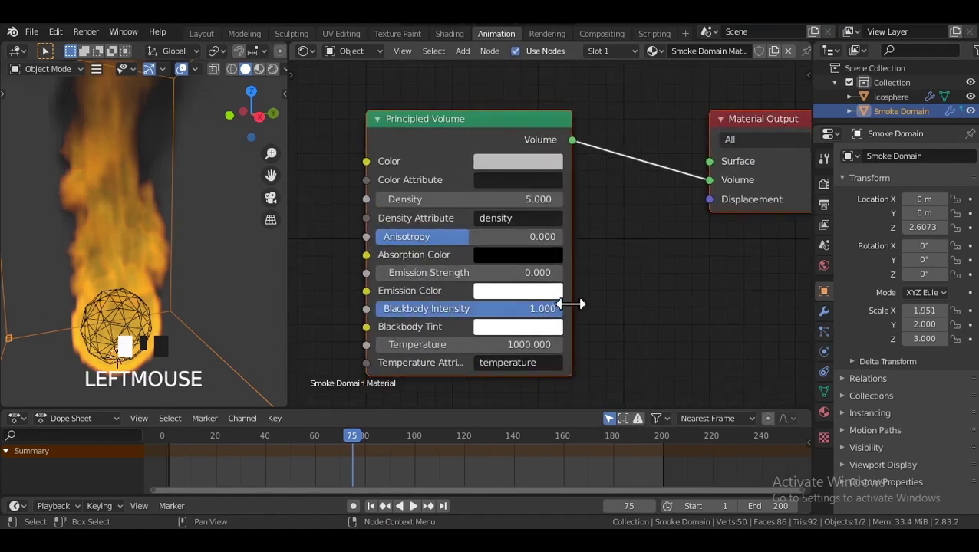
# - Deselect the domain, briefly play the simulation and switch the viewport to Rendered shading
pyautogui.click(225, 299)
pyautogui.press('space')
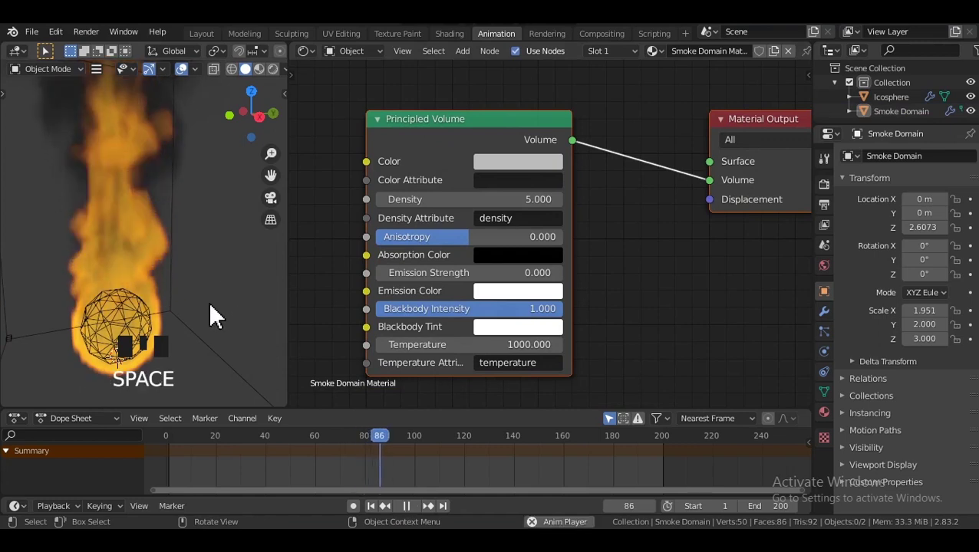
pyautogui.press('space')
pyautogui.click(273, 69)
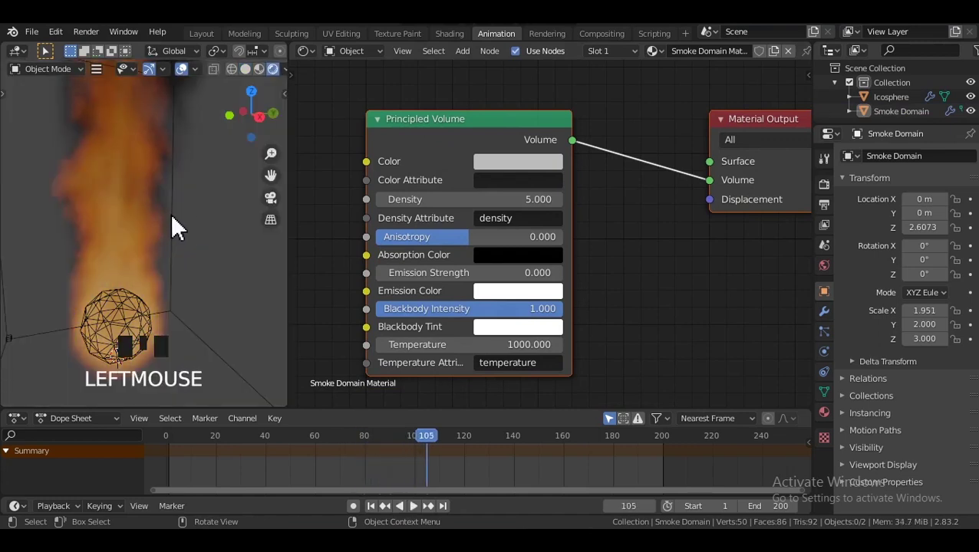
# - Preview the rendered fire, restart it from the first frame, view it from another angle and stop playback
pyautogui.press('space')
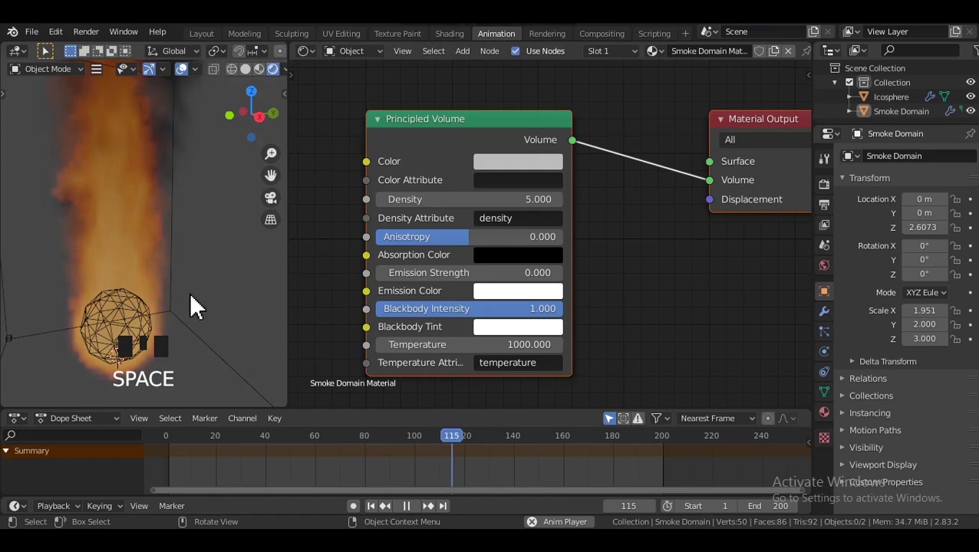
pyautogui.press('space')
pyautogui.hotkey('shift', 'Left')
pyautogui.press('space')
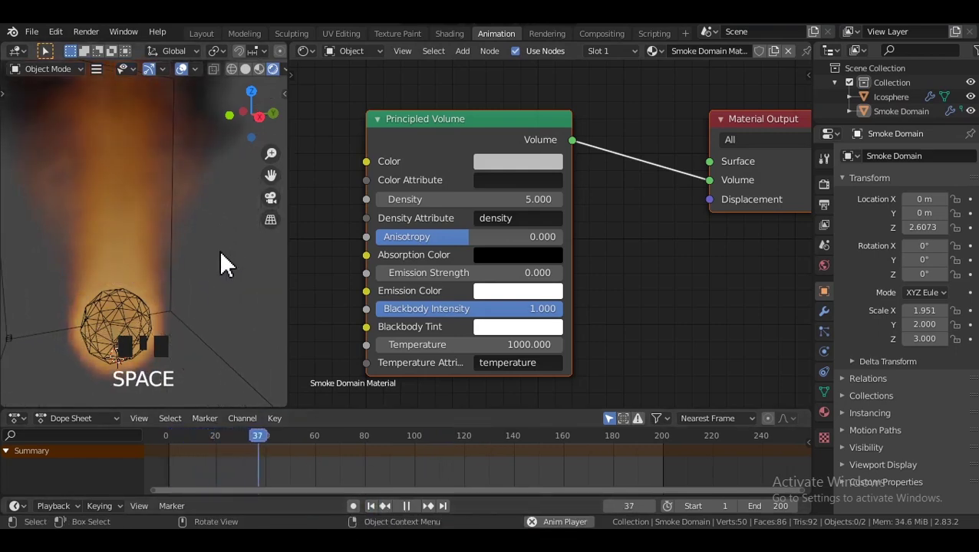
pyautogui.moveTo(169, 242); pyautogui.dragTo(146, 240, button='middle')
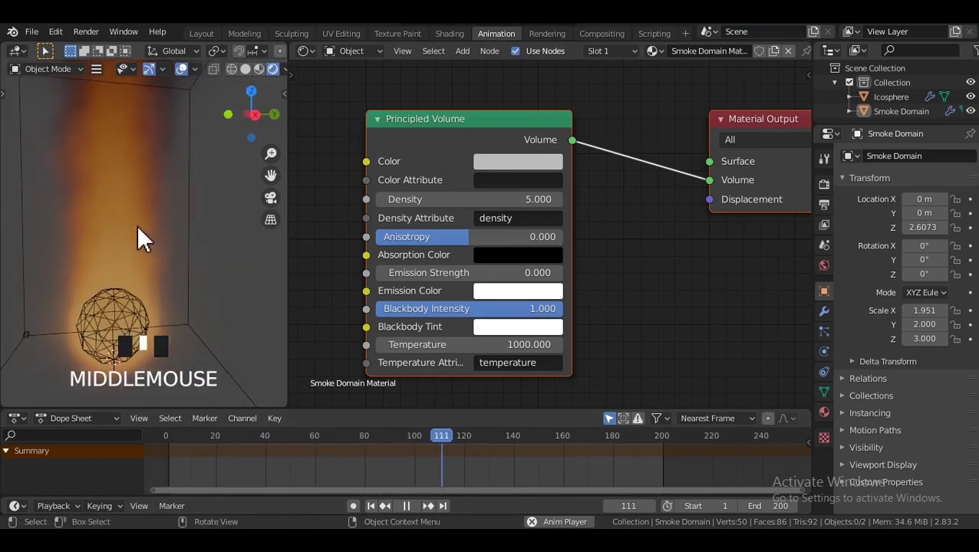
pyautogui.press('space')
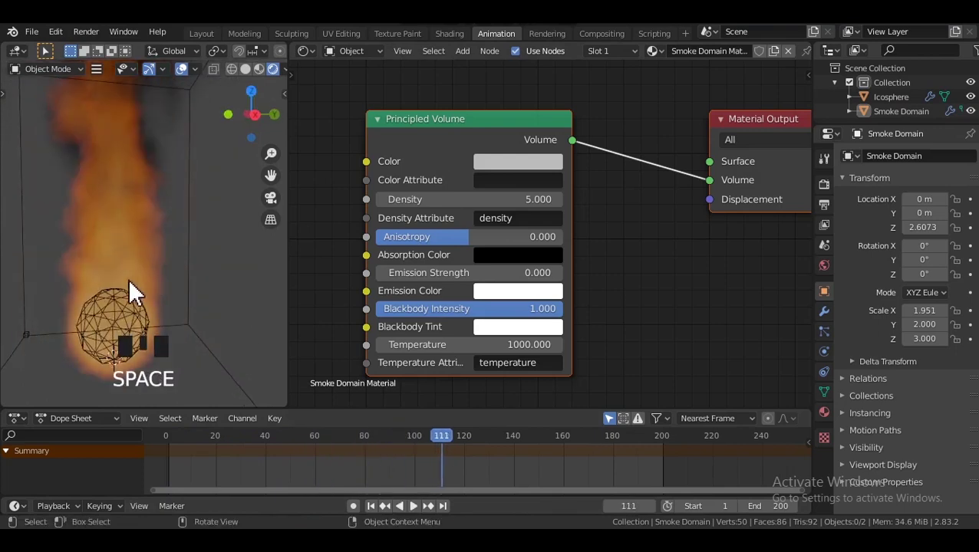
# - Enable Ambient Occlusion, Bloom and Screen Space Reflections in the Eevee render settings
pyautogui.click(824, 184)
pyautogui.click(855, 254)
pyautogui.click(855, 271)
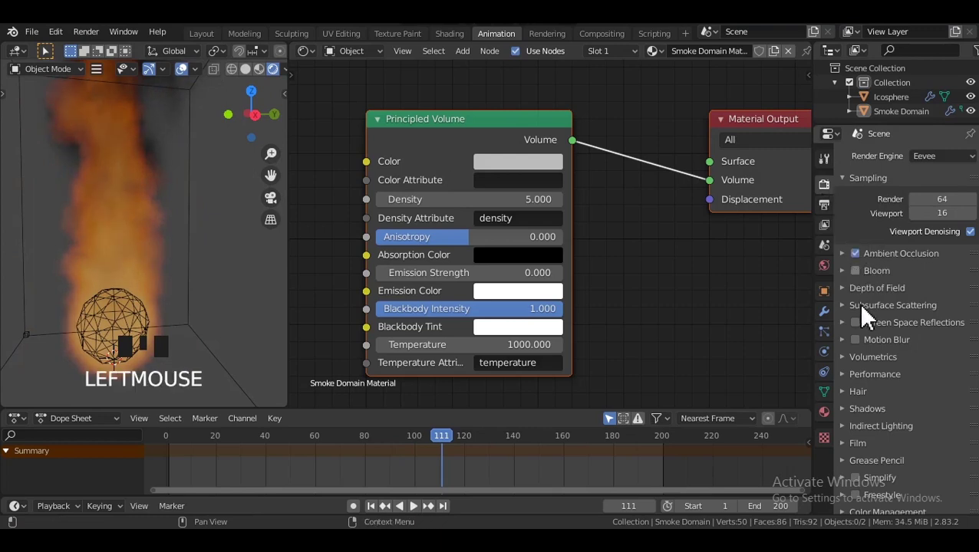
pyautogui.click(856, 322)
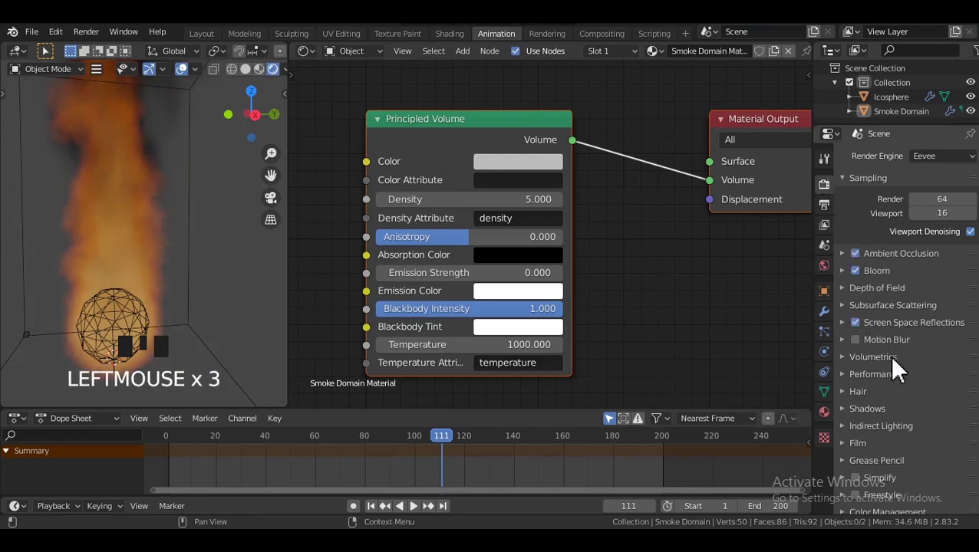
# - Set the color management Look to High Contrast and briefly play the rendered fire
pyautogui.scroll(-1, 892, 361)
pyautogui.click(868, 405)
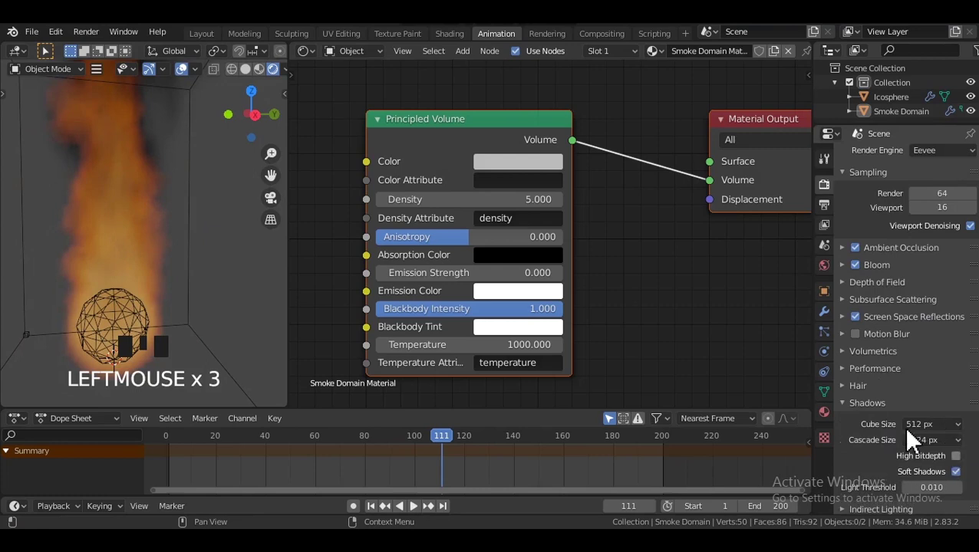
pyautogui.click(876, 403)
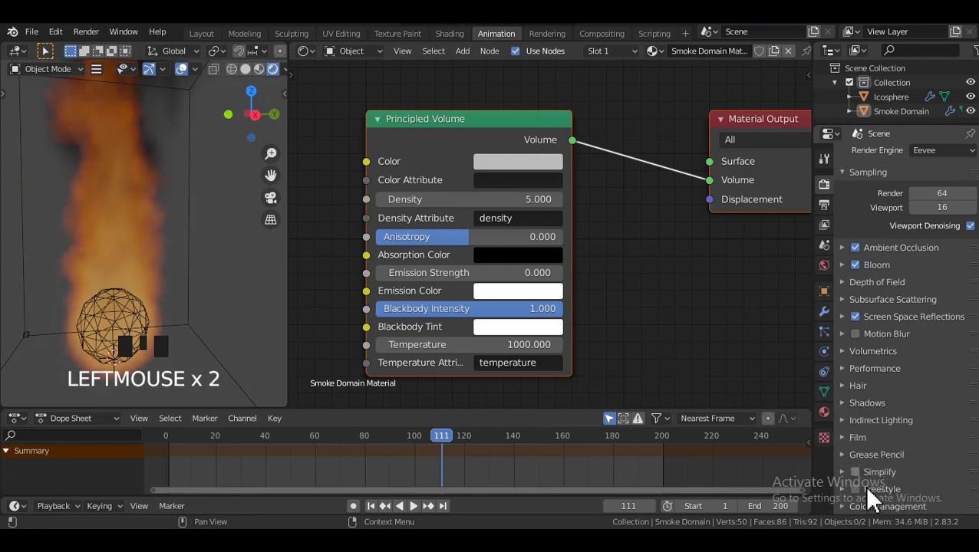
pyautogui.scroll(-5, 906, 465)
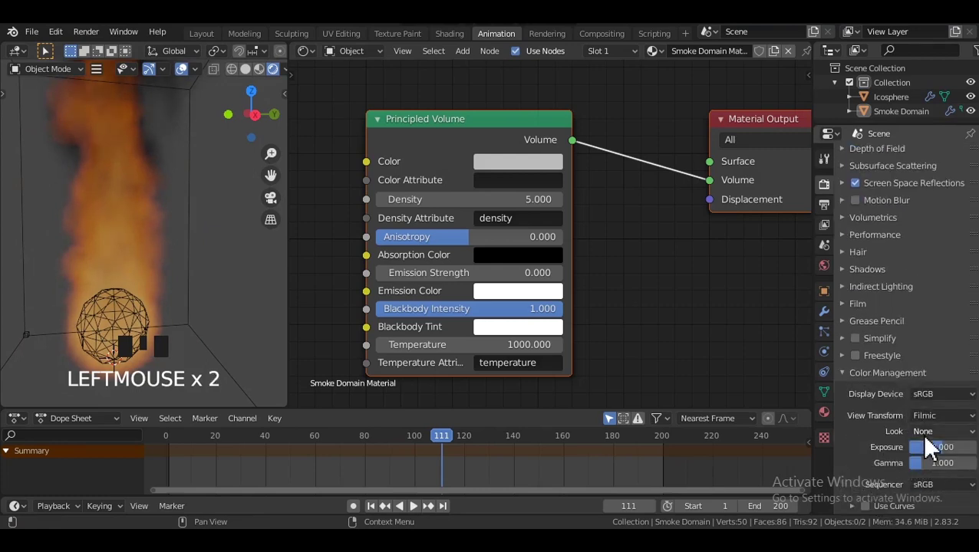
pyautogui.click(939, 431)
pyautogui.click(920, 383)
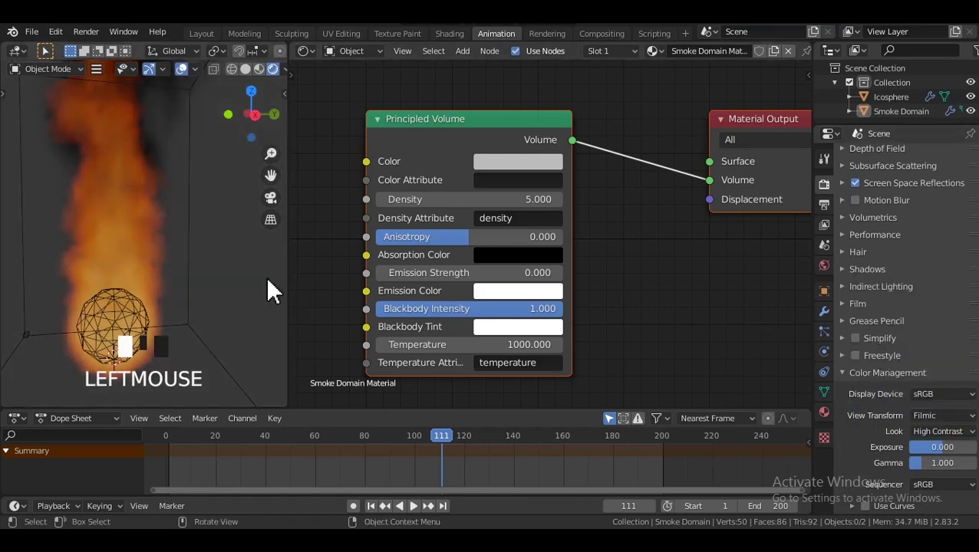
pyautogui.press('space')
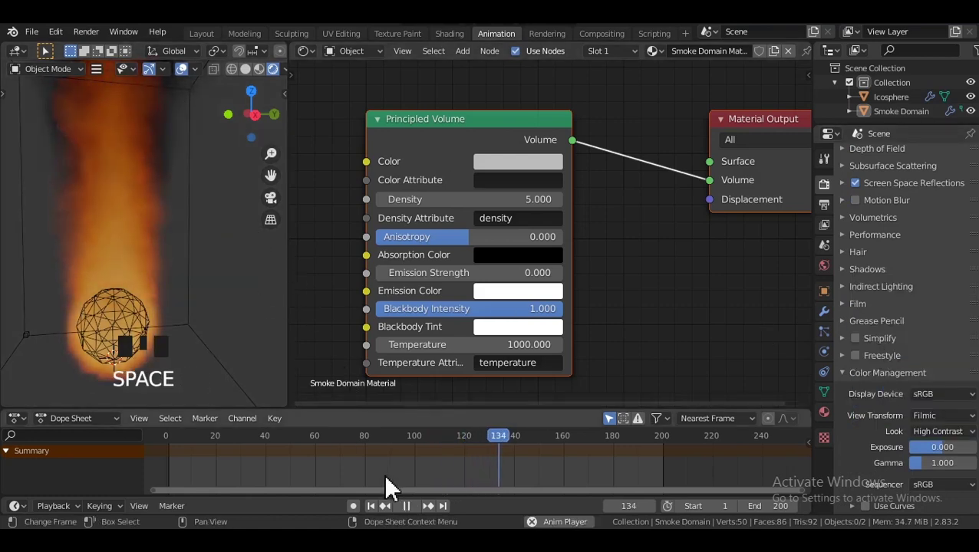
pyautogui.press('space')
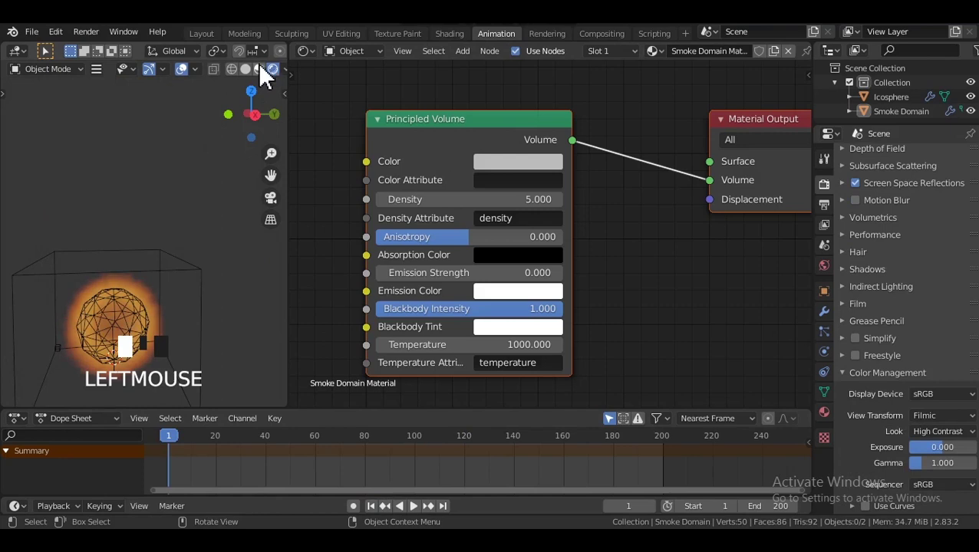
# - Switch the viewport to Solid shading, hide its overlays and gizmos, and preview the simulation
pyautogui.click(257, 67)
pyautogui.click(247, 68)
pyautogui.press('space')
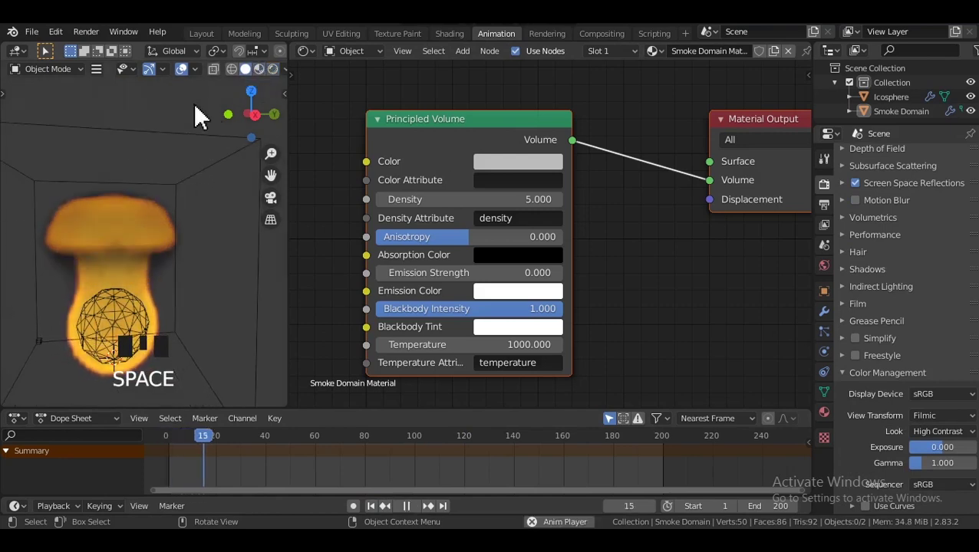
pyautogui.click(158, 69)
pyautogui.click(153, 70)
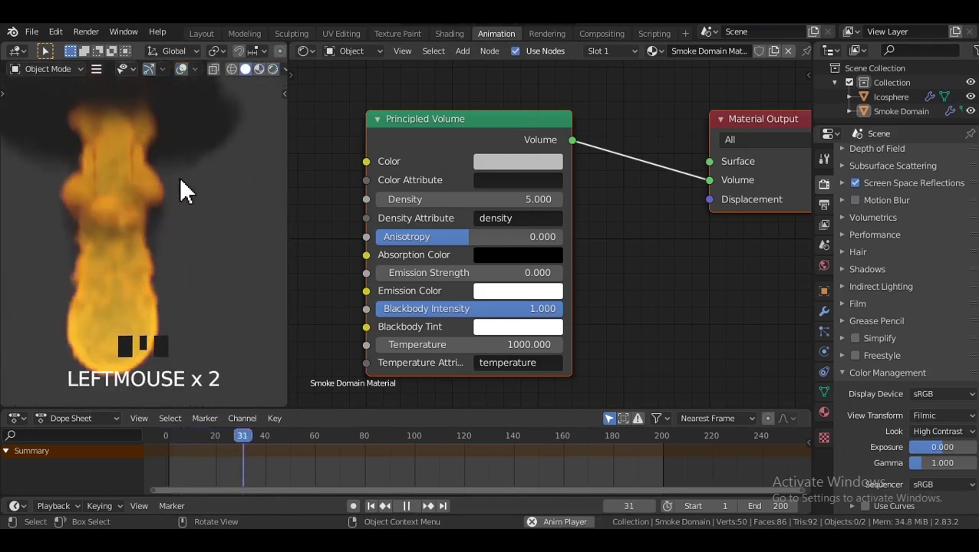
pyautogui.moveTo(181, 186); pyautogui.dragTo(173, 215, button='middle')
pyautogui.press('space')
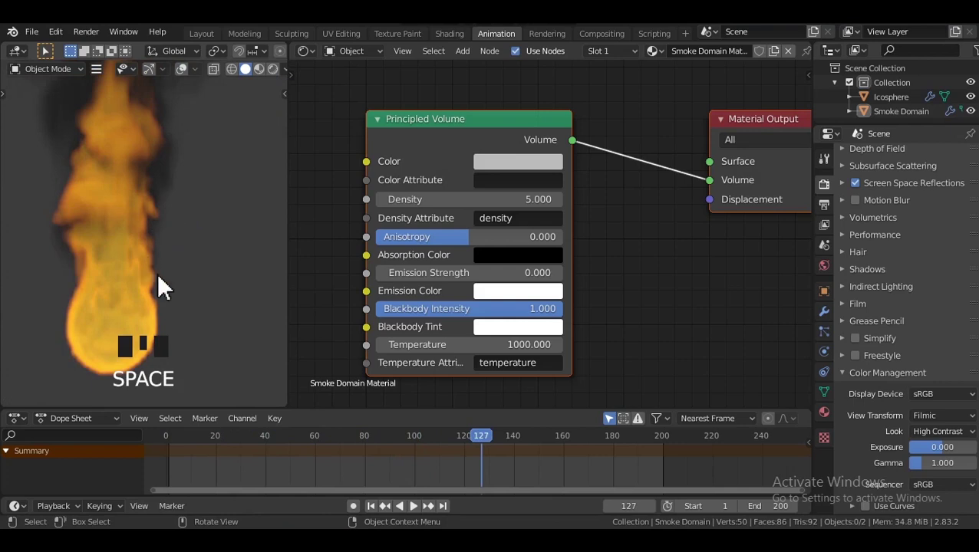
# - Change the render engine to Cycles and its device to GPU Compute
pyautogui.click(823, 160)
pyautogui.click(825, 185)
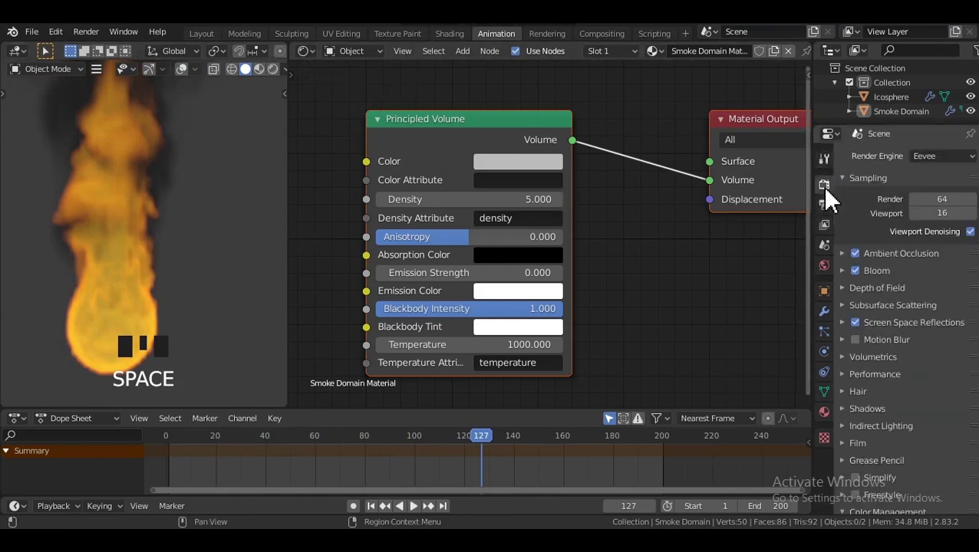
pyautogui.click(943, 156)
pyautogui.click(937, 206)
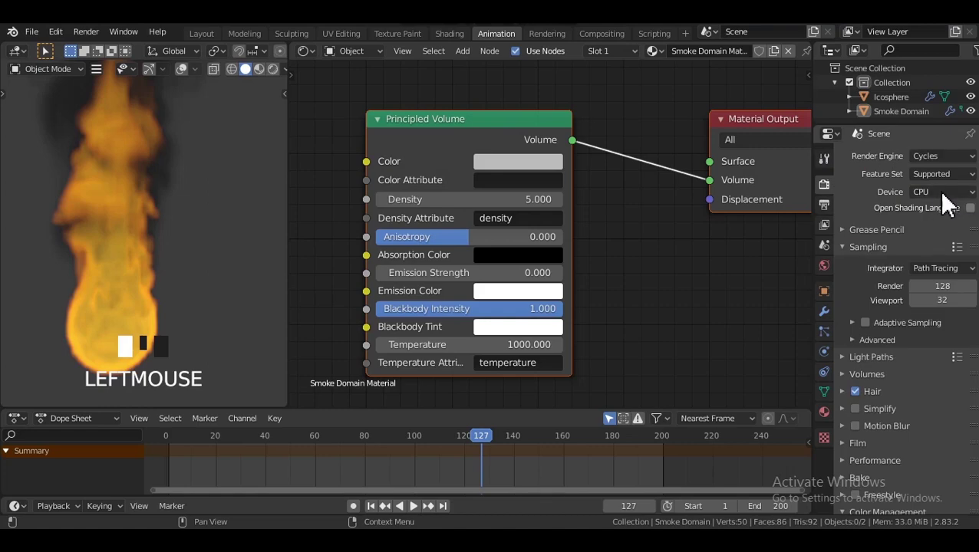
pyautogui.click(942, 192)
pyautogui.click(936, 225)
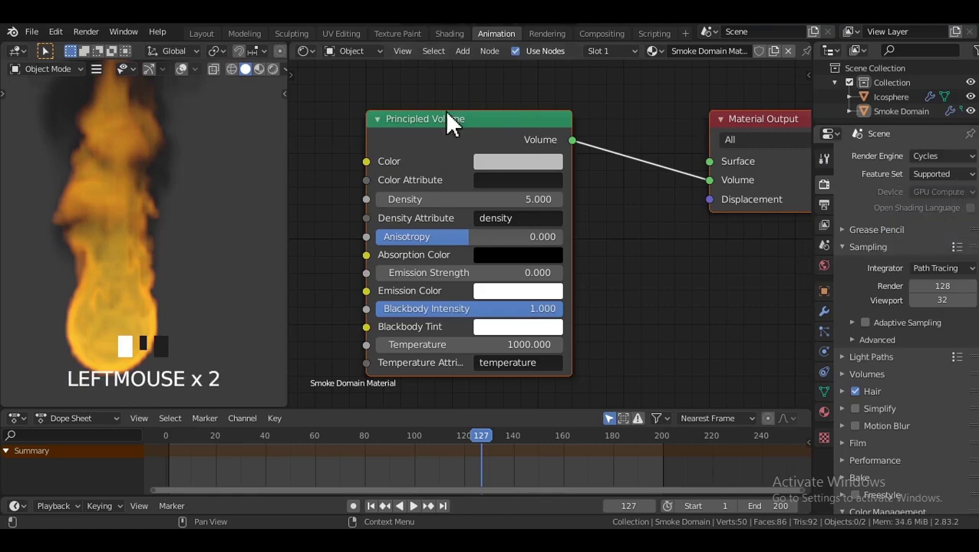
# - Switch the viewport to Rendered shading and preview the fire in Cycles, restarting playback from the first frame
pyautogui.click(273, 69)
pyautogui.middleClick(204, 166)
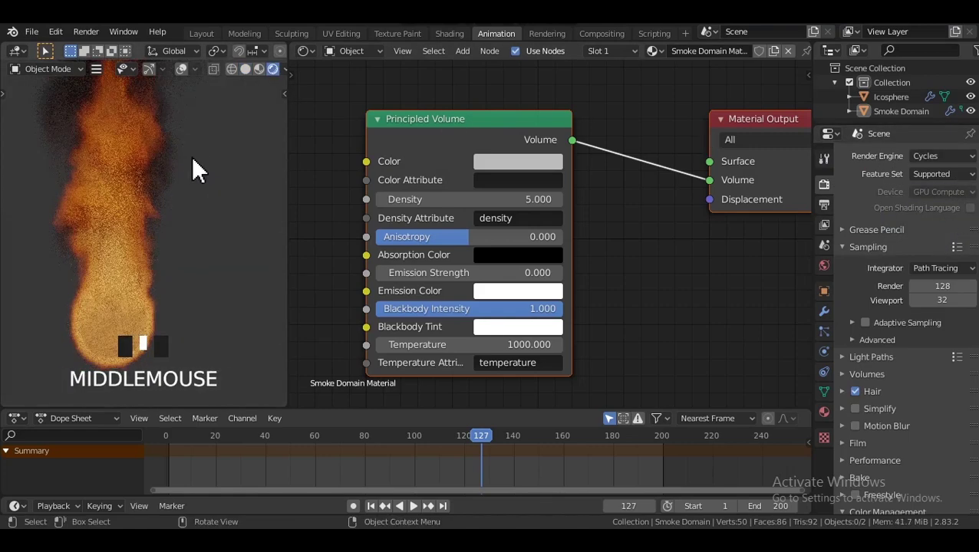
pyautogui.middleClick(192, 168)
pyautogui.middleClick(193, 168)
pyautogui.press('space')
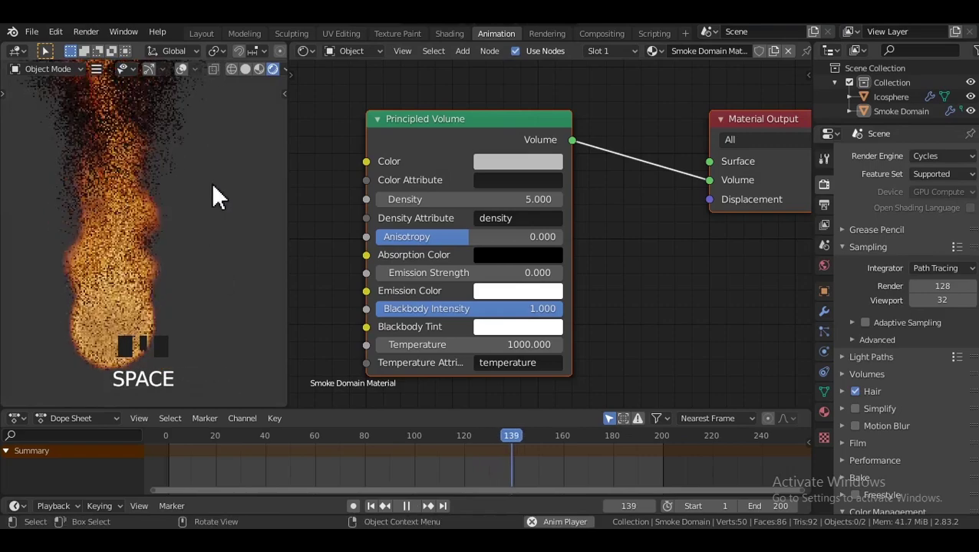
pyautogui.press('space')
pyautogui.click(370, 507)
pyautogui.press('space')
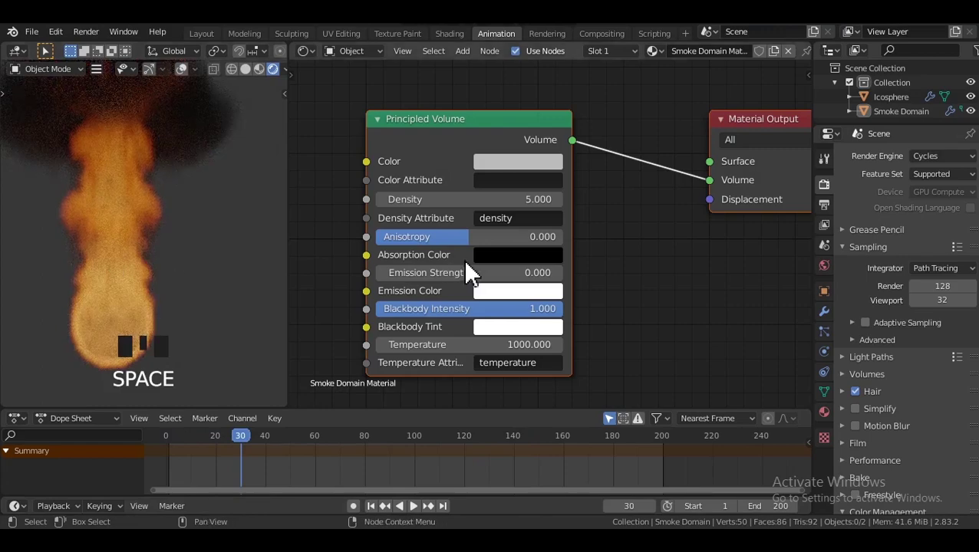
# - Give the Principled Volume node a warm yellow Blackbody Tint and a light yellow Emission Color
pyautogui.moveTo(470, 274); pyautogui.dragTo(498, 306, button='middle')
pyautogui.click(499, 302)
pyautogui.moveTo(527, 111)
pyautogui.mouseDown()
pyautogui.moveTo(523, 130)
pyautogui.moveTo(498, 136)
pyautogui.mouseUp()
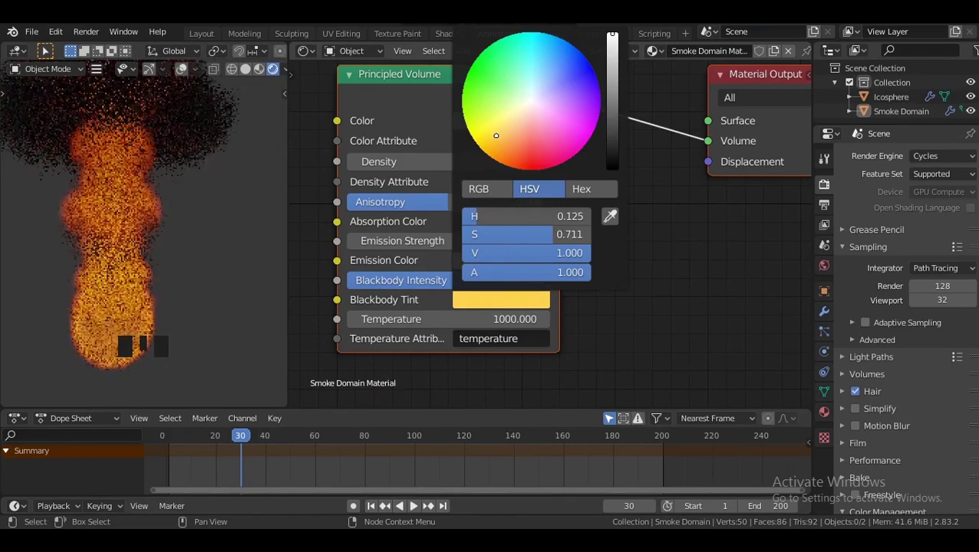
pyautogui.click(501, 260)
pyautogui.moveTo(531, 349); pyautogui.dragTo(504, 364)
# - Adjust the Blackbody Tint of the Principled Volume node to a full-brightness orange
pyautogui.click(528, 300)
pyautogui.moveTo(612, 36); pyautogui.dragTo(612, 53)
pyautogui.moveTo(500, 138); pyautogui.dragTo(499, 147)
pyautogui.moveTo(612, 52); pyautogui.dragTo(612, 33)
pyautogui.moveTo(500, 148); pyautogui.dragTo(499, 145)
pyautogui.click(211, 212)
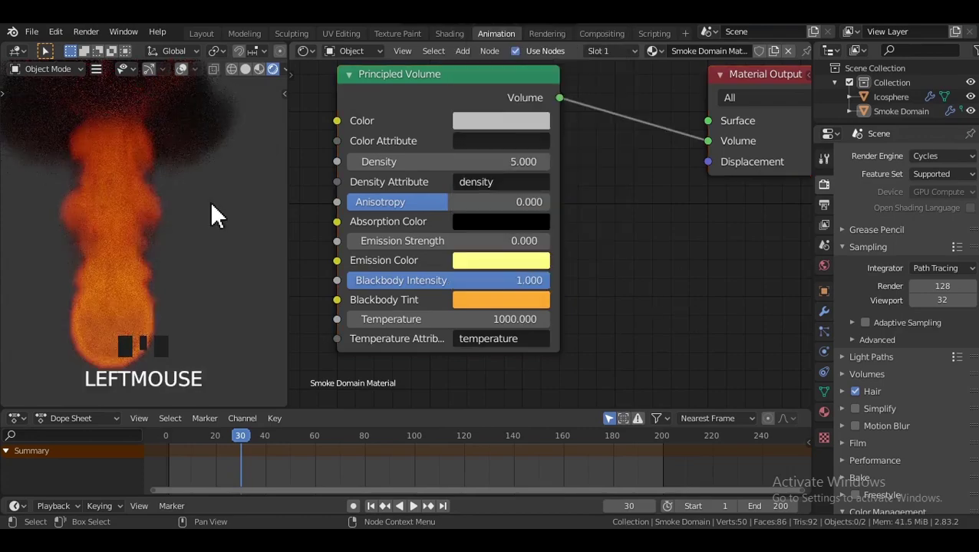
# - Hide the icosphere in the viewport, keep the smoke domain visible, and briefly play the rendered fire
pyautogui.scroll(-6, 964, 99)
pyautogui.click(970, 110)
pyautogui.click(970, 110)
pyautogui.click(970, 95)
pyautogui.click(901, 110)
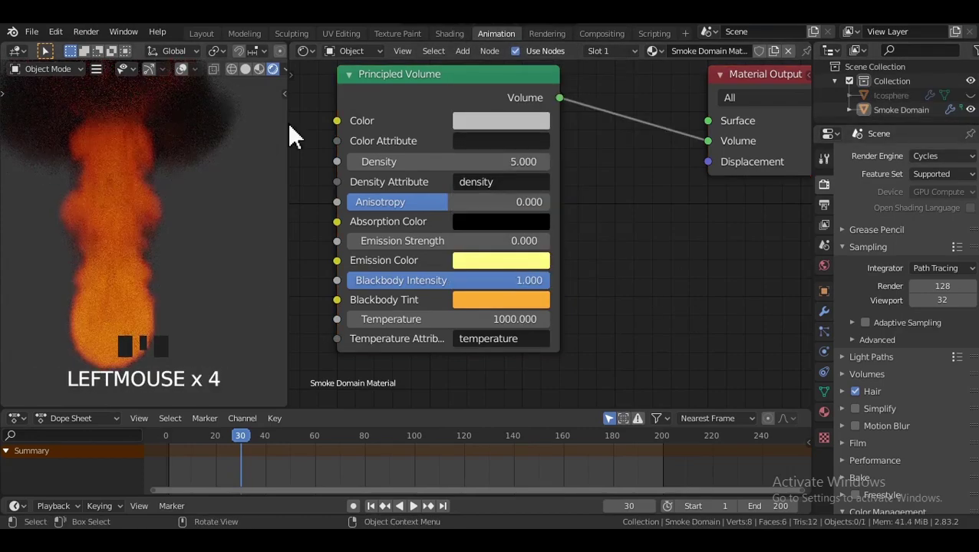
pyautogui.press('space')
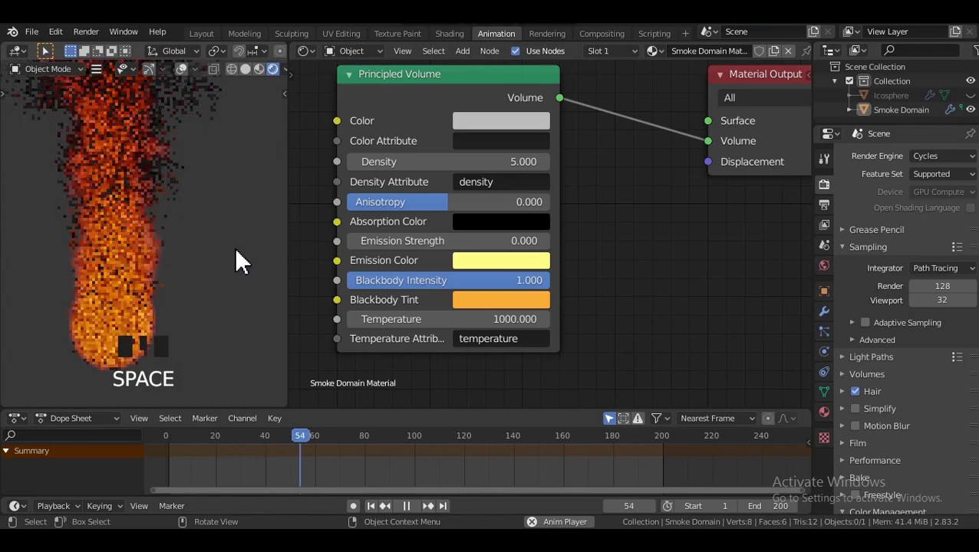
pyautogui.press('space')
# - Enable the Transparent film option in the Cycles render settings and play the simulation against it
pyautogui.click(824, 265)
pyautogui.click(968, 218)
pyautogui.click(702, 366)
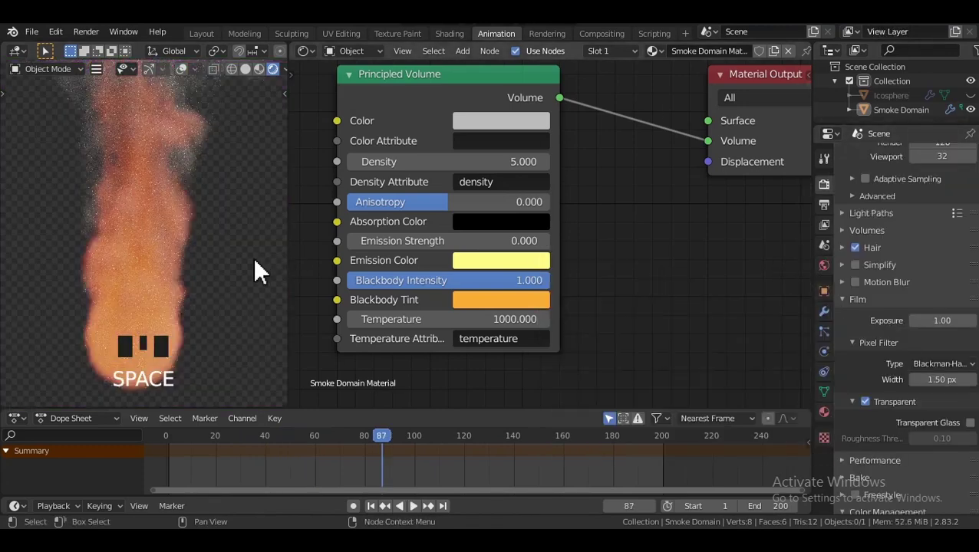
pyautogui.press('space')
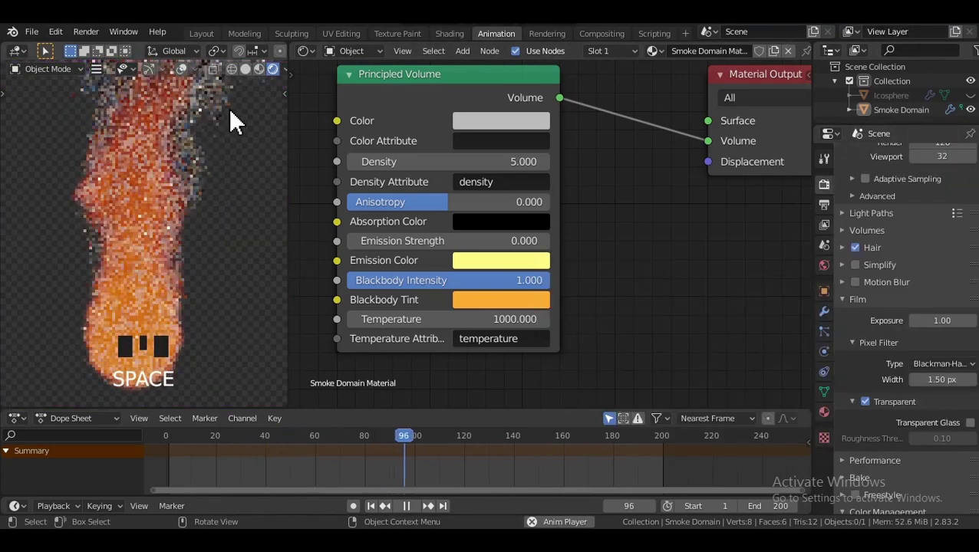
# - Switch the viewport to solid shading and play the fire simulation, viewing the flames up close
pyautogui.click(245, 68)
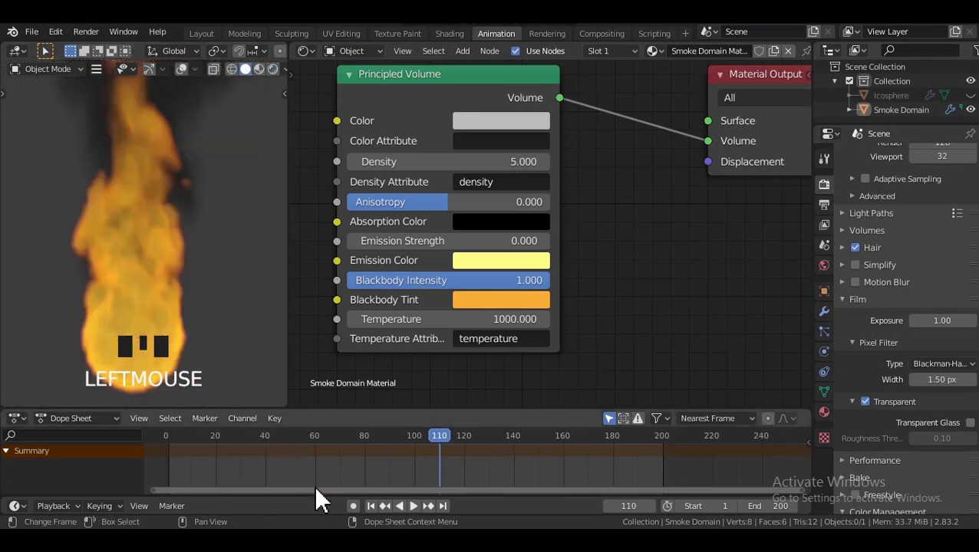
pyautogui.press('space')
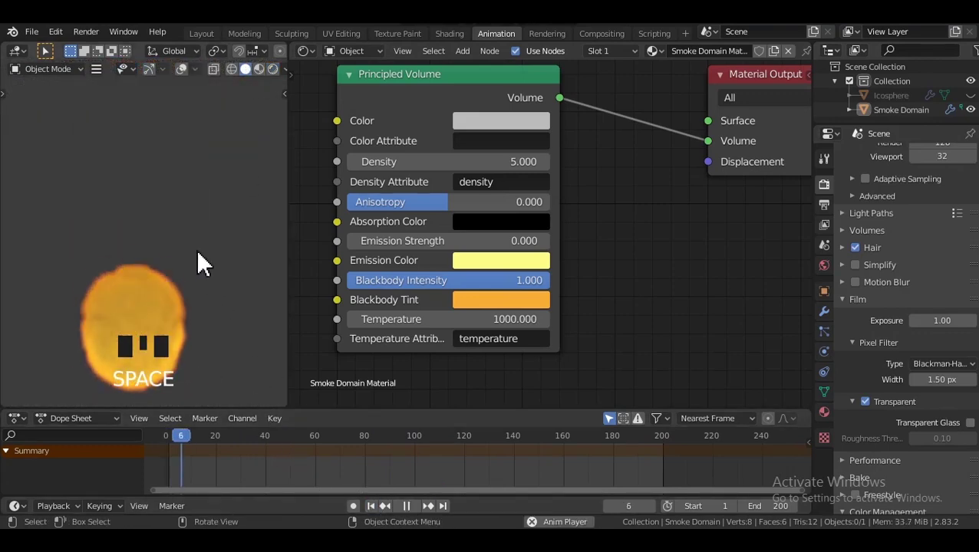
pyautogui.scroll(-1, 169, 223)
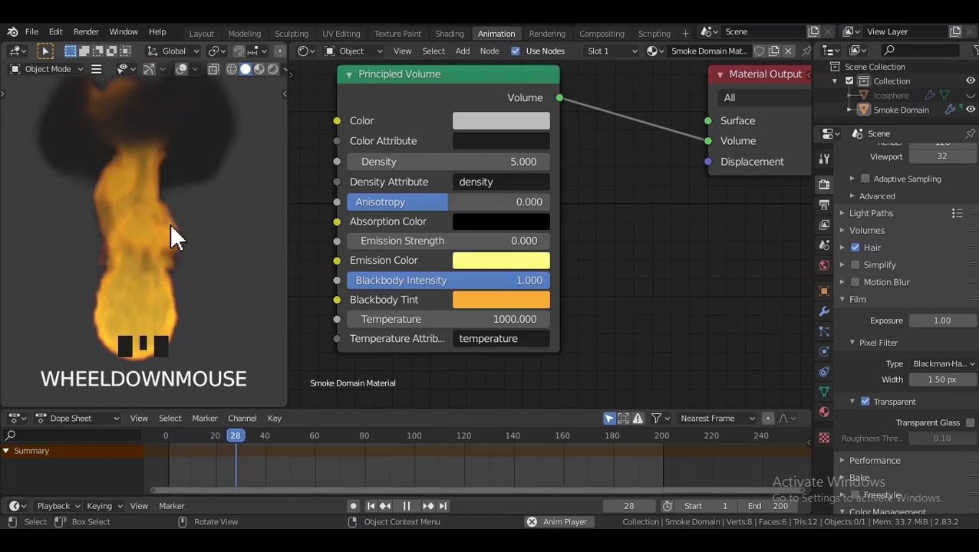
pyautogui.scroll(2, 153, 220)
pyautogui.moveTo(153, 219); pyautogui.dragTo(170, 236, button='middle')
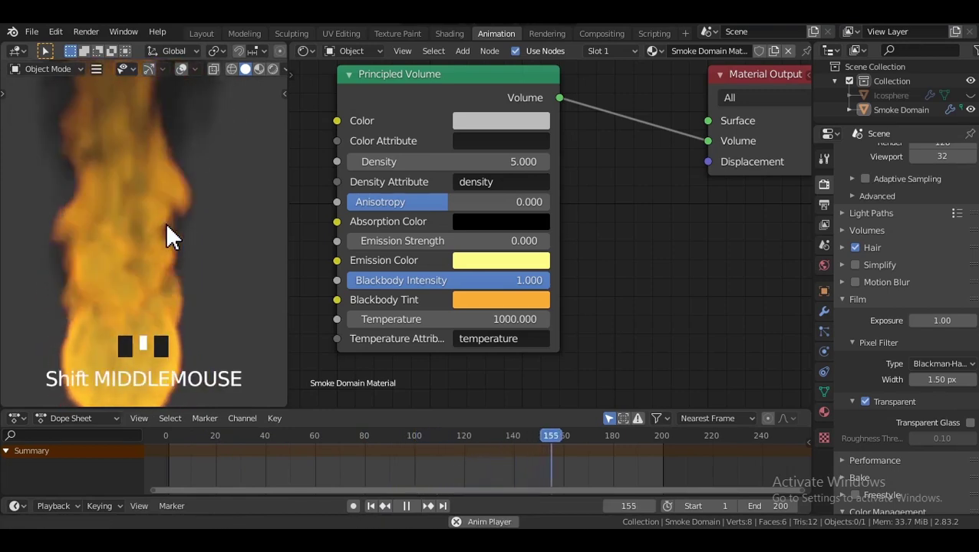
pyautogui.press('space')
# - Switch to the Layout workspace and view the fire simulation in its larger viewport
pyautogui.click(200, 34)
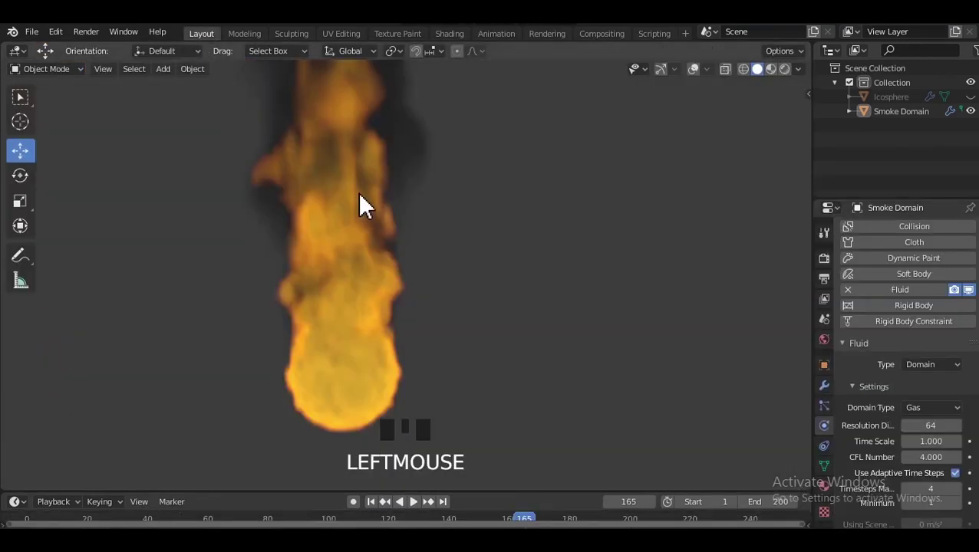
pyautogui.moveTo(398, 223)
pyautogui.mouseDown(button='middle')
pyautogui.moveTo(391, 234)
pyautogui.moveTo(397, 227)
pyautogui.moveTo(307, 212)
pyautogui.moveTo(386, 212)
pyautogui.moveTo(407, 230)
pyautogui.mouseUp(button='middle')
pyautogui.press('space')
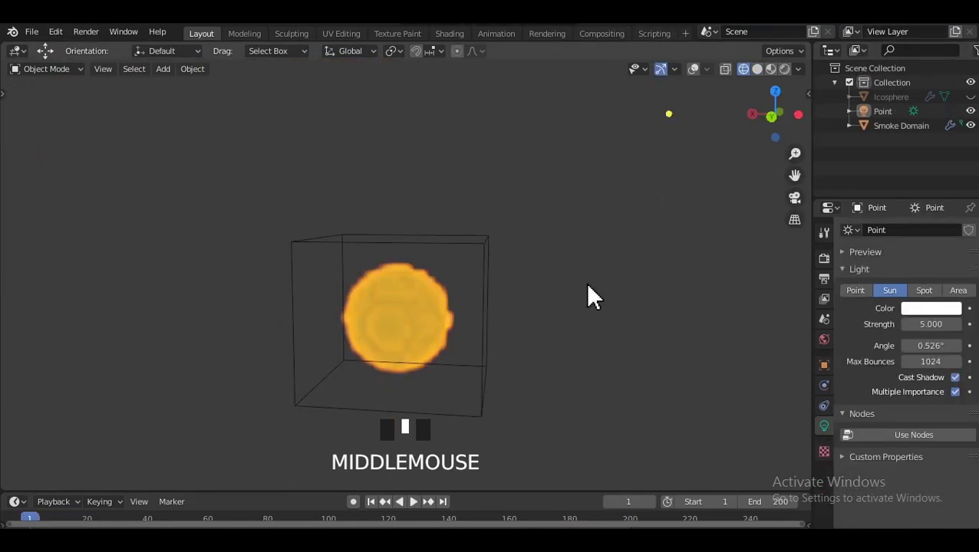
# - Play the simulation in wireframe shading and in Material Preview shading to compare how the fire looks
pyautogui.press('space')
pyautogui.moveTo(536, 320)
pyautogui.mouseDown(button='middle')
pyautogui.moveTo(485, 317)
pyautogui.moveTo(533, 306)
pyautogui.moveTo(524, 327)
pyautogui.moveTo(501, 315)
pyautogui.moveTo(537, 310)
pyautogui.mouseUp(button='middle')
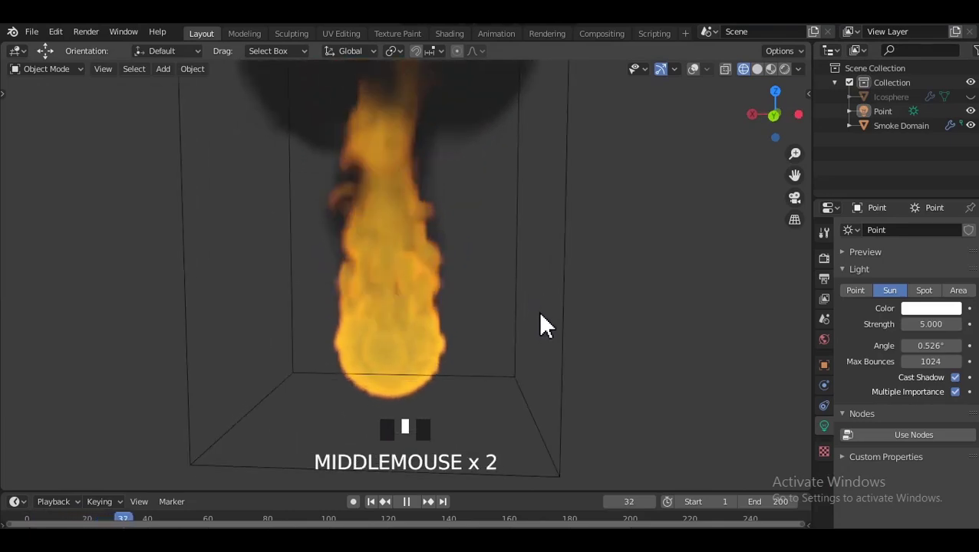
pyautogui.click(772, 69)
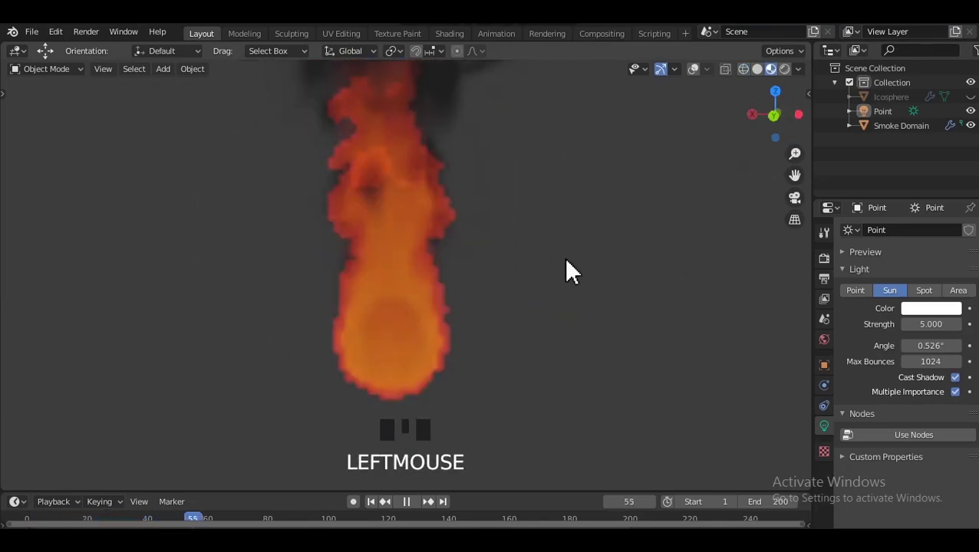
pyautogui.press('space')
# - Show the fire in Rendered shading and play the simulation with Cycles from a different viewing angle
pyautogui.click(784, 69)
pyautogui.moveTo(515, 253); pyautogui.dragTo(491, 240, button='middle')
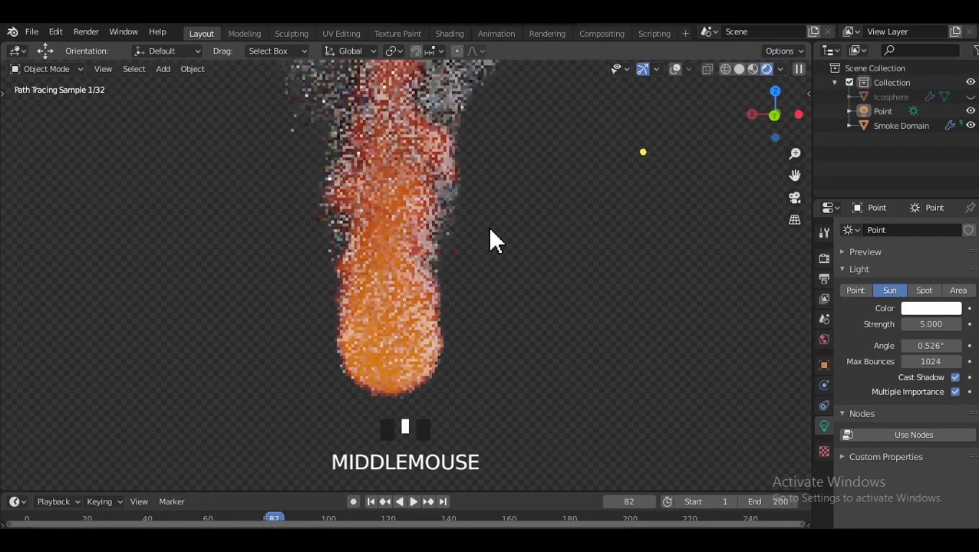
pyautogui.scroll(-2, 510, 201)
pyautogui.moveTo(511, 200)
pyautogui.keyDown('shift'); pyautogui.mouseDown(button='middle')
pyautogui.moveTo(511, 222)
pyautogui.moveTo(535, 225)
pyautogui.moveTo(485, 237)
pyautogui.moveTo(453, 225)
pyautogui.mouseUp(button='middle'); pyautogui.keyUp('shift')
pyautogui.scroll(2, 530, 230)
pyautogui.press('space')
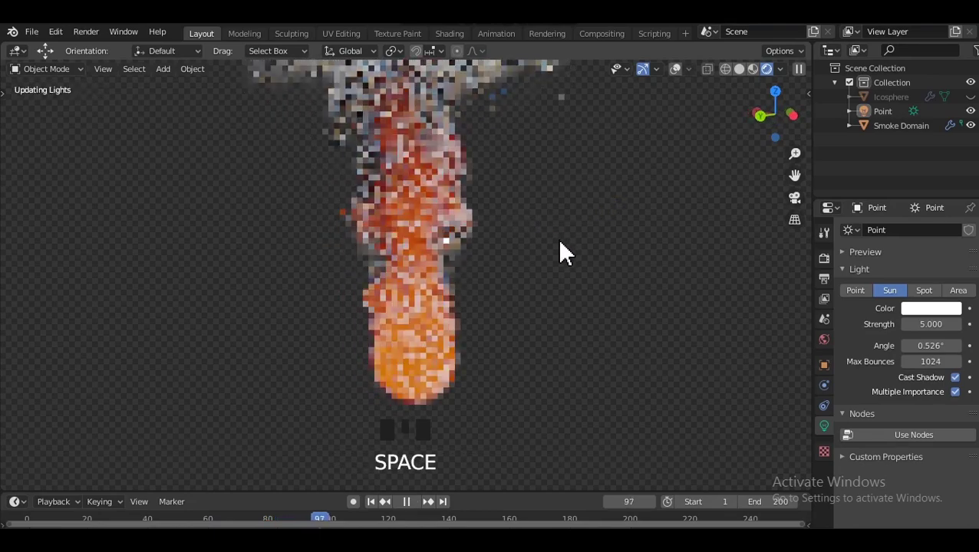
pyautogui.press('space')
pyautogui.scroll(2, 743, 107)
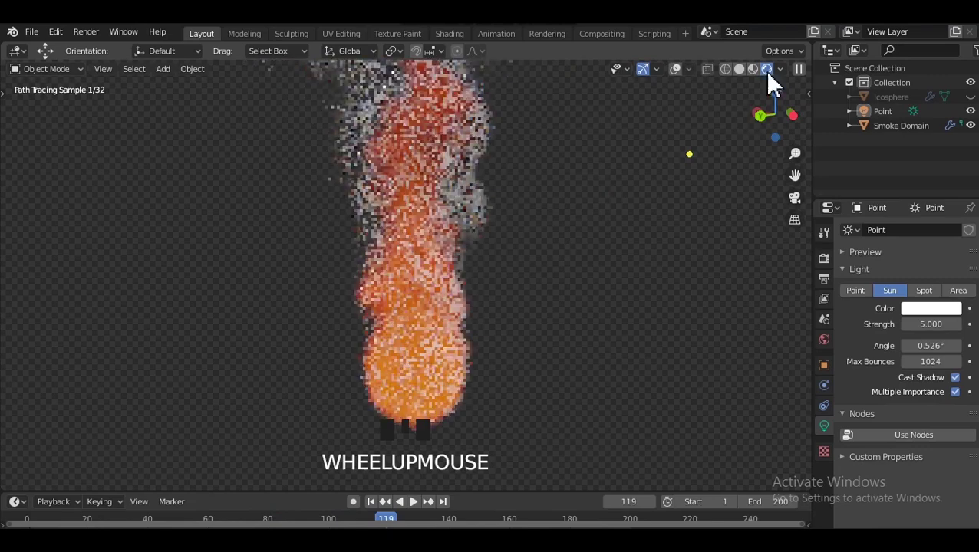
# - Set the render engine to Eevee and briefly play the rendered fire
pyautogui.click(824, 259)
pyautogui.click(942, 230)
pyautogui.click(903, 249)
pyautogui.press('space')
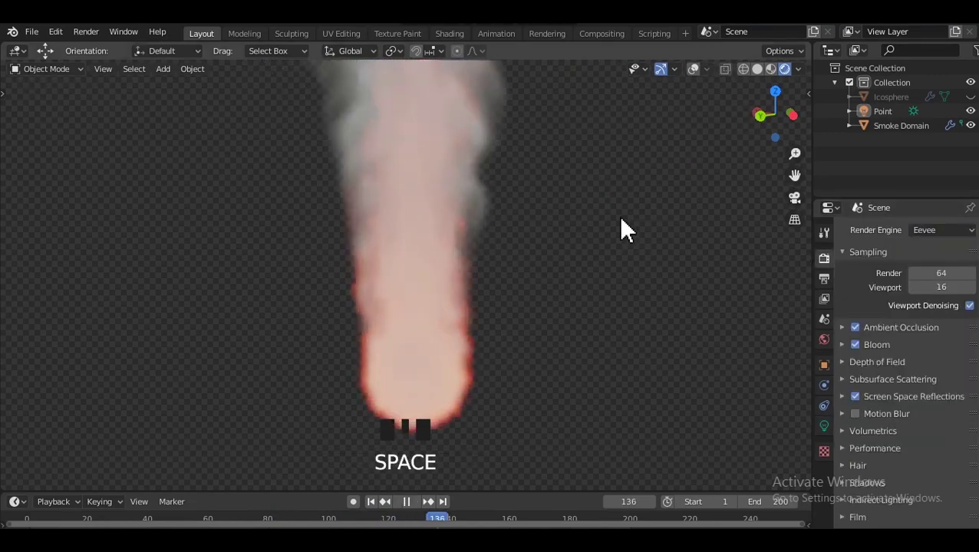
pyautogui.press('space')
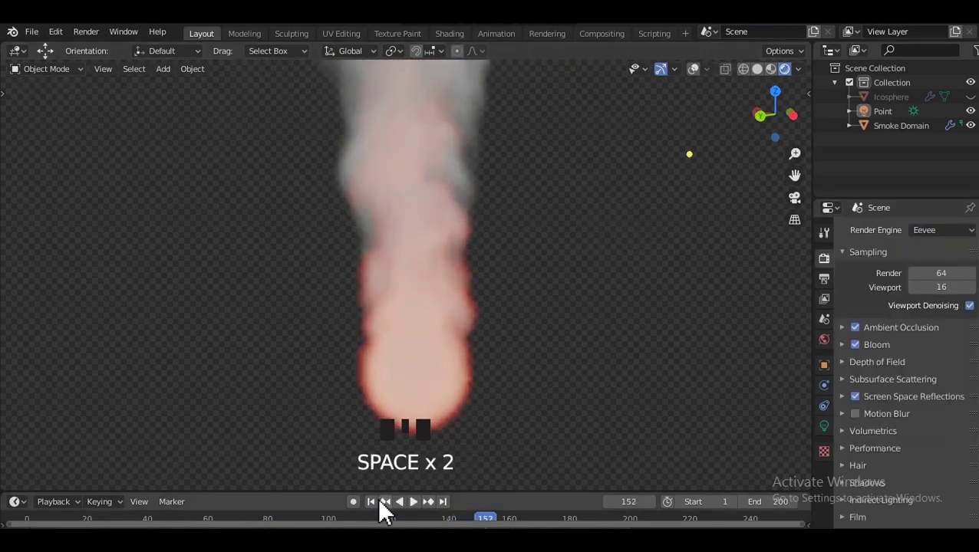
# - Replay the simulation from the first frame to frame 29 and set the render engine back to Cycles
pyautogui.hotkey('shift', 'Left')
pyautogui.press('space')
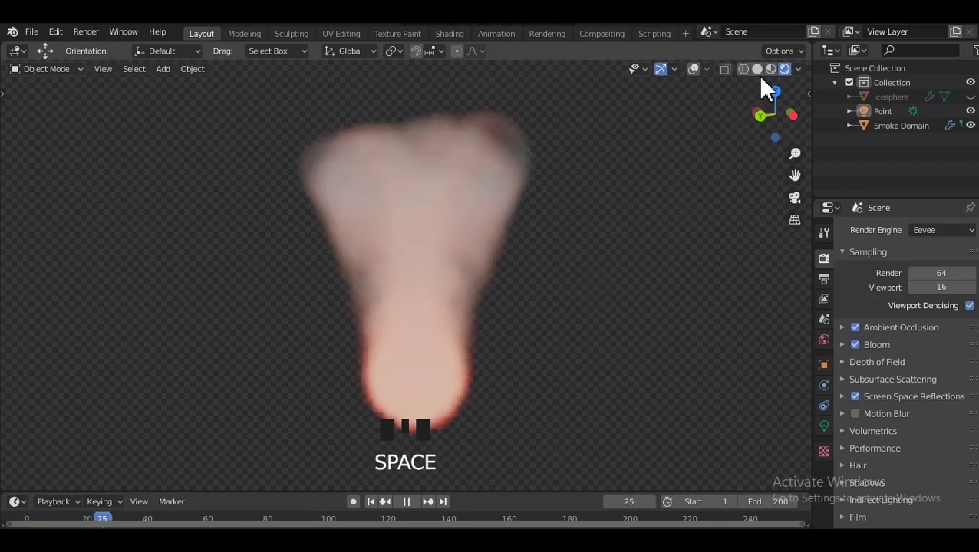
pyautogui.press('space')
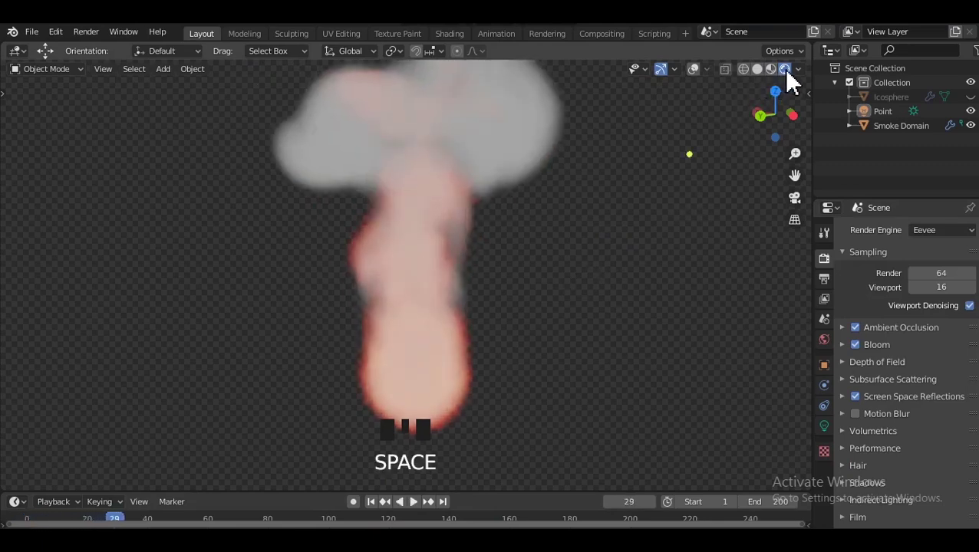
pyautogui.click(943, 230)
pyautogui.click(932, 280)
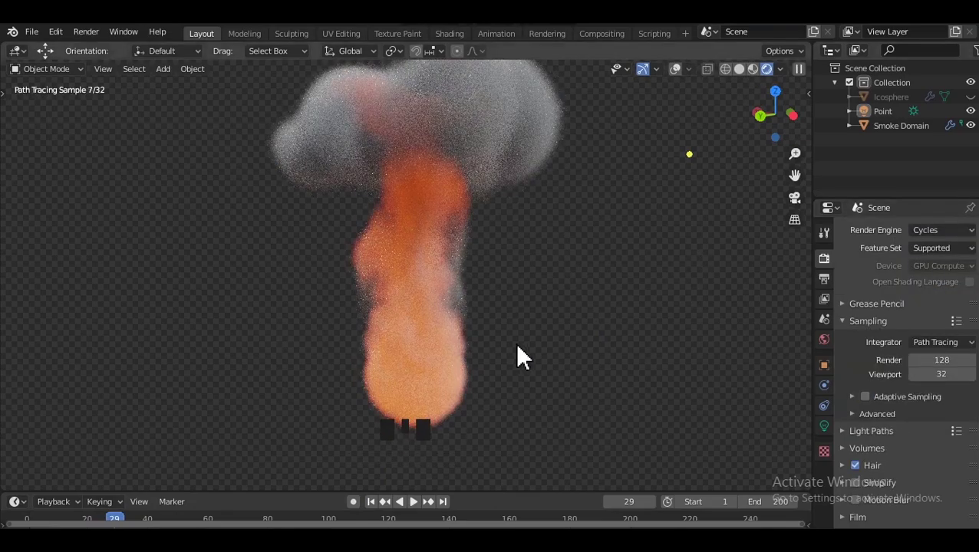